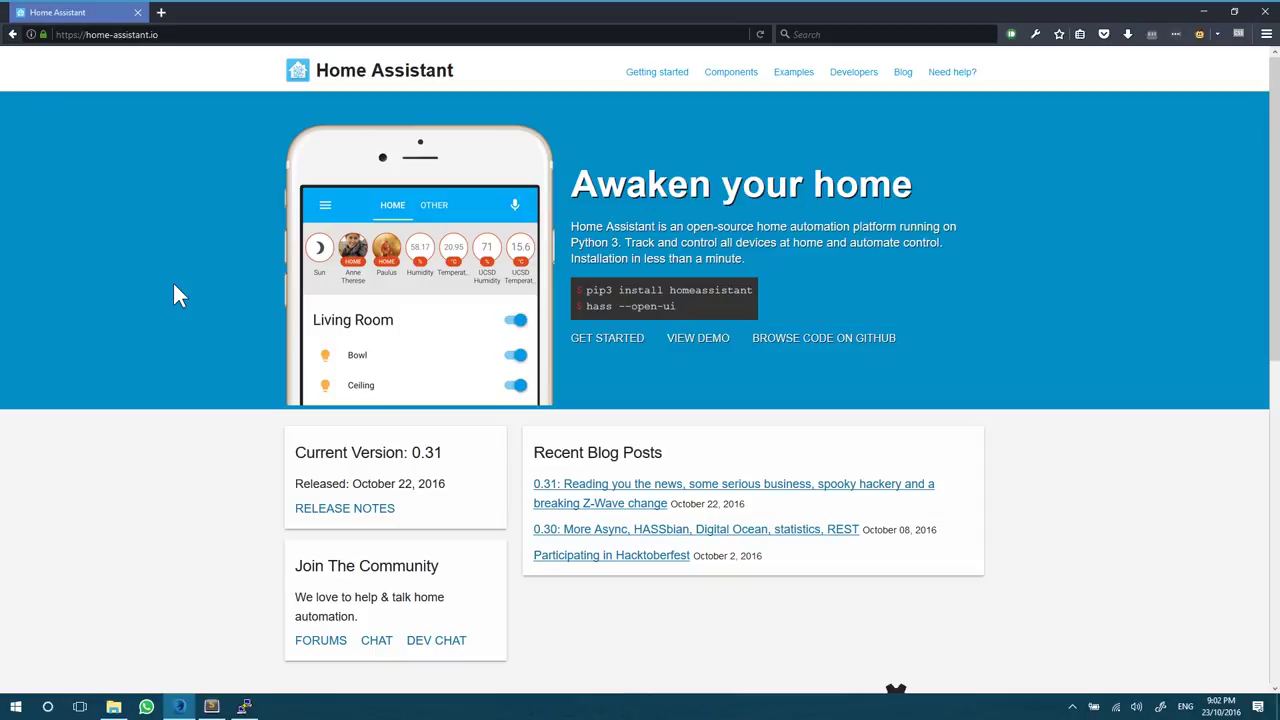
# - List USB serial devices to confirm /dev/ttyUSB0, then launch the hass Home Assistant container with it
pyautogui.click(244, 706)
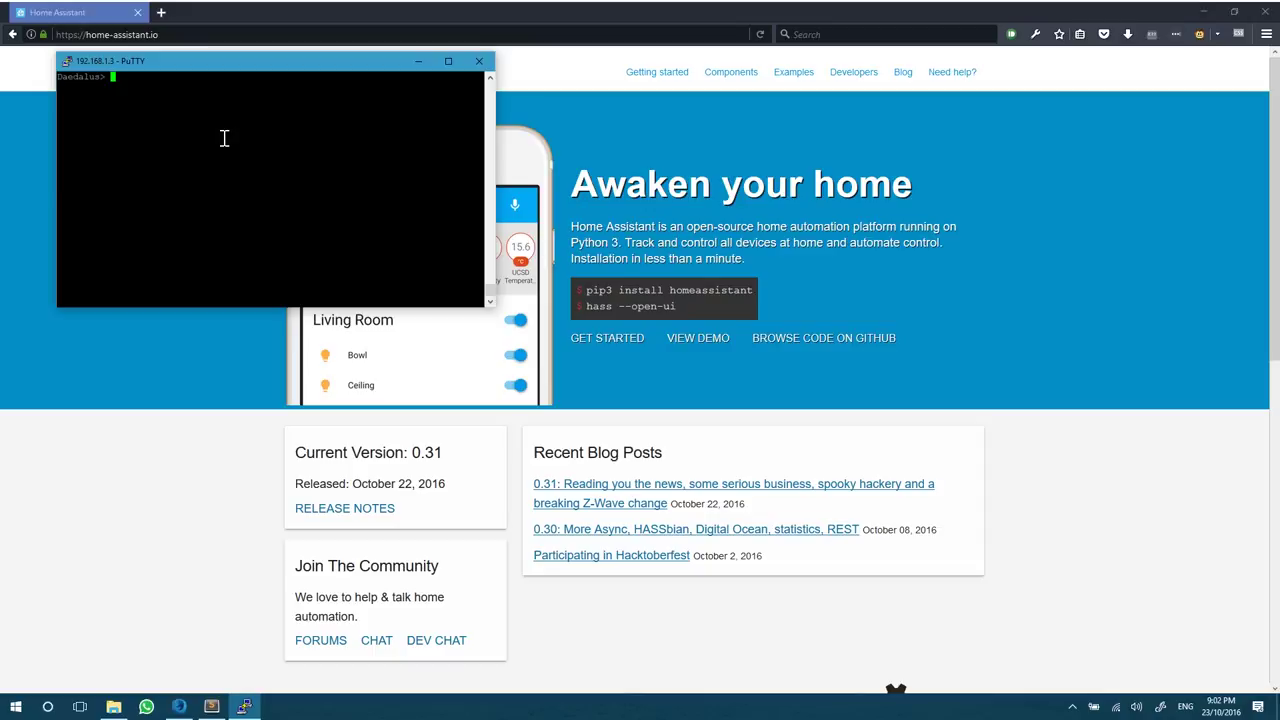
pyautogui.write('ls /dev/ttyUSB*')
pyautogui.press('Return')
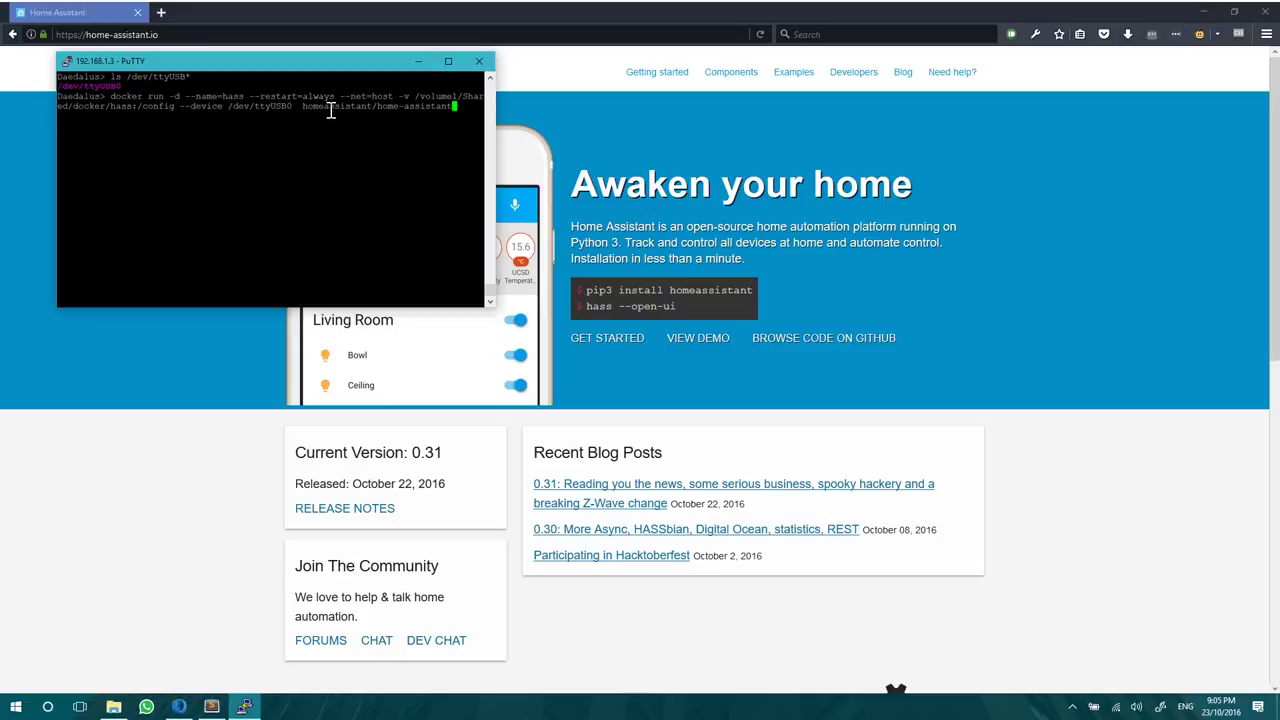
pyautogui.press('Return')
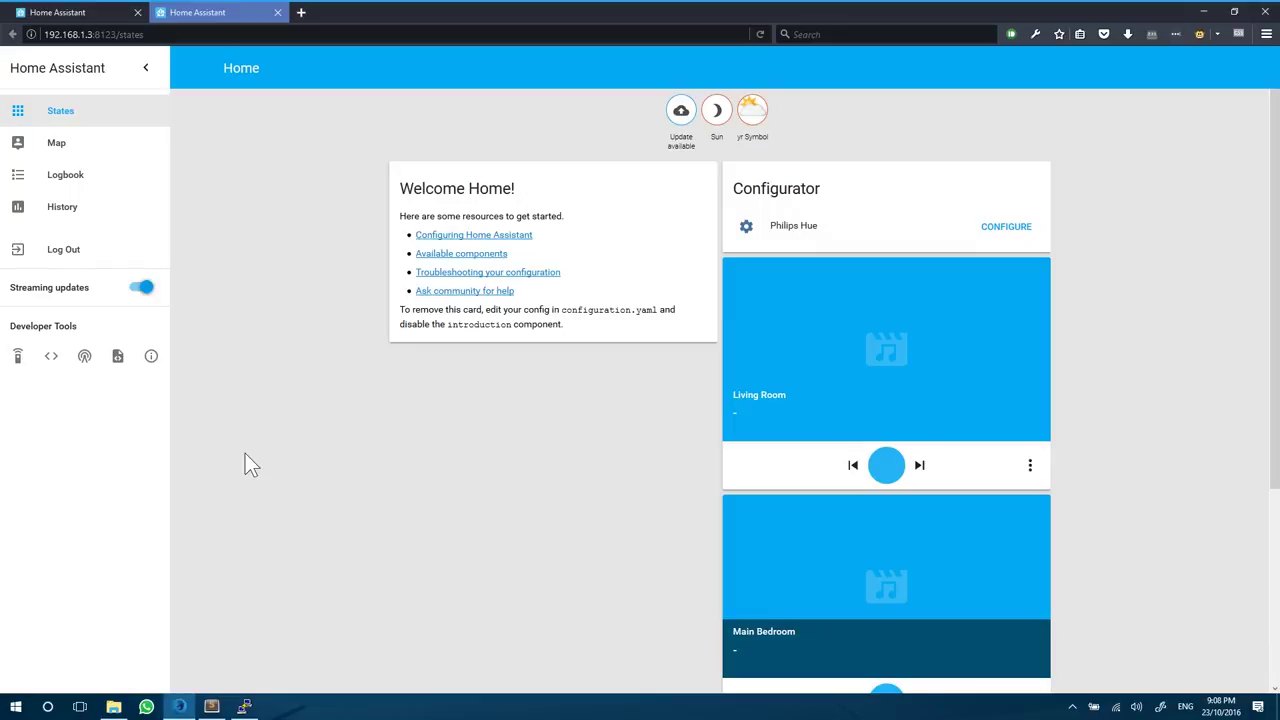
# - Check that configuration.yaml's zwave usb_path is set to /dev/ttyUSB0
pyautogui.click(211, 706)
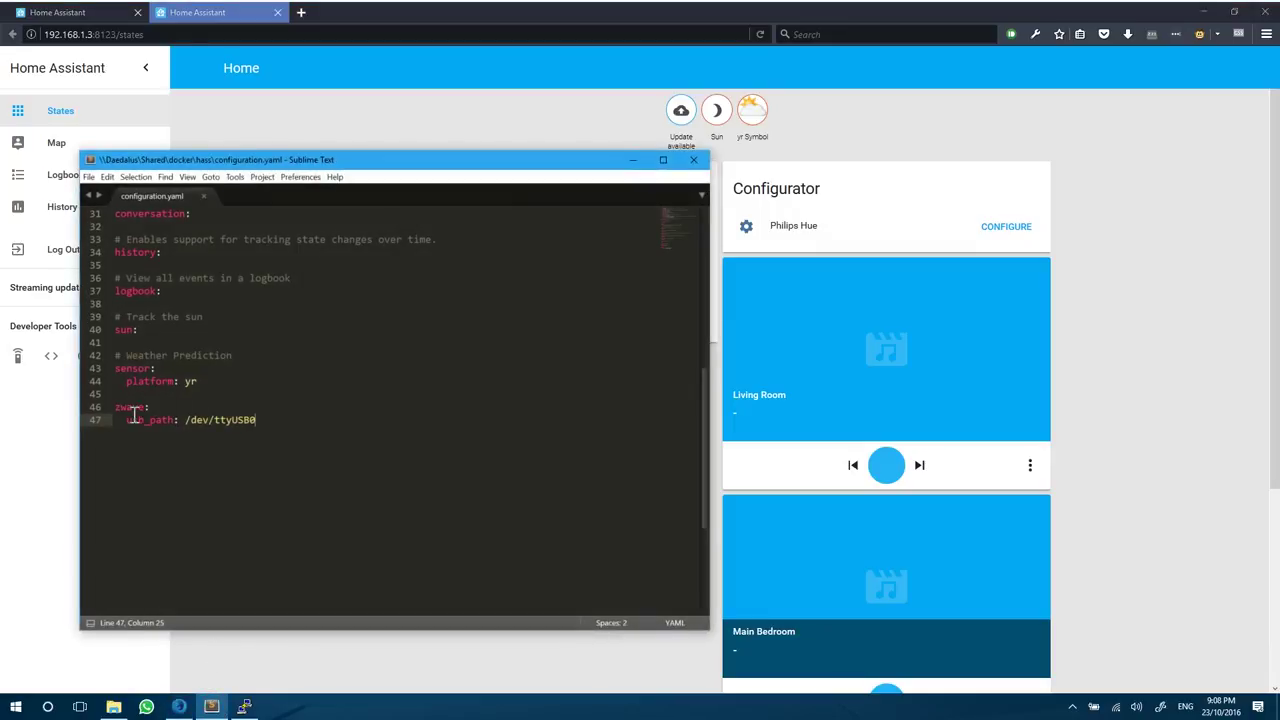
pyautogui.doubleClick(133, 409)
pyautogui.doubleClick(145, 420)
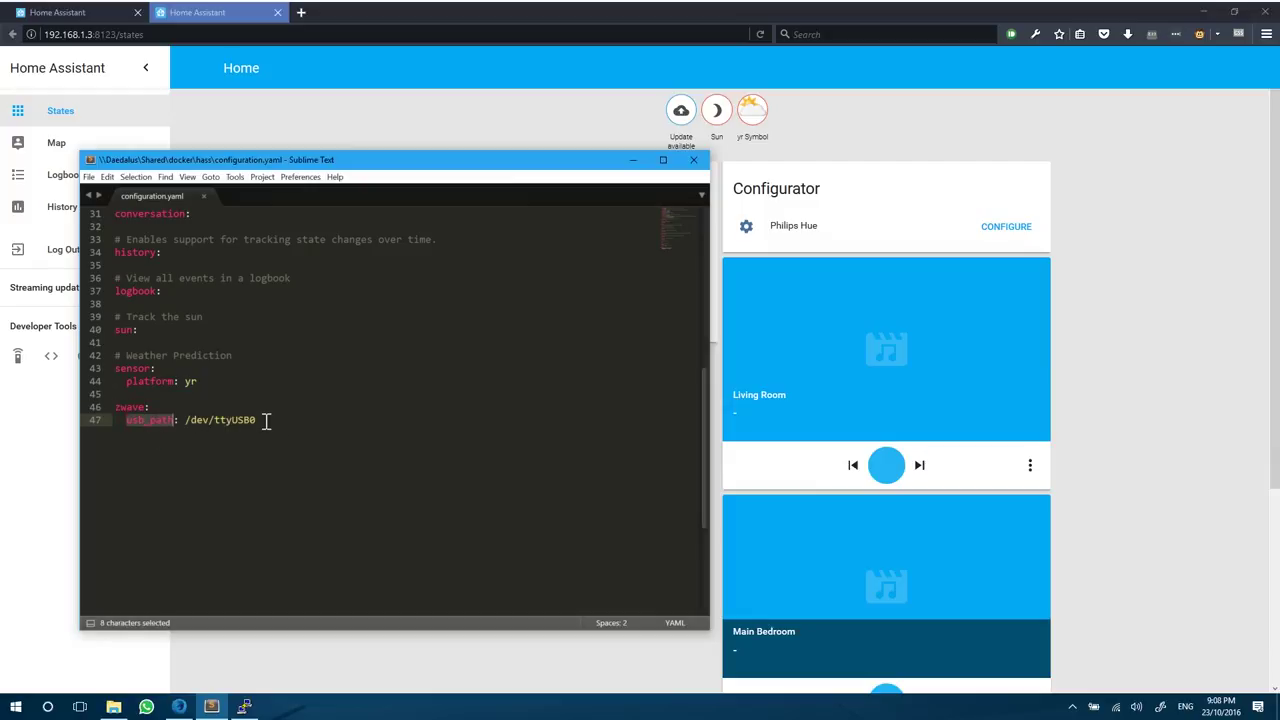
pyautogui.moveTo(264, 420); pyautogui.dragTo(186, 420)
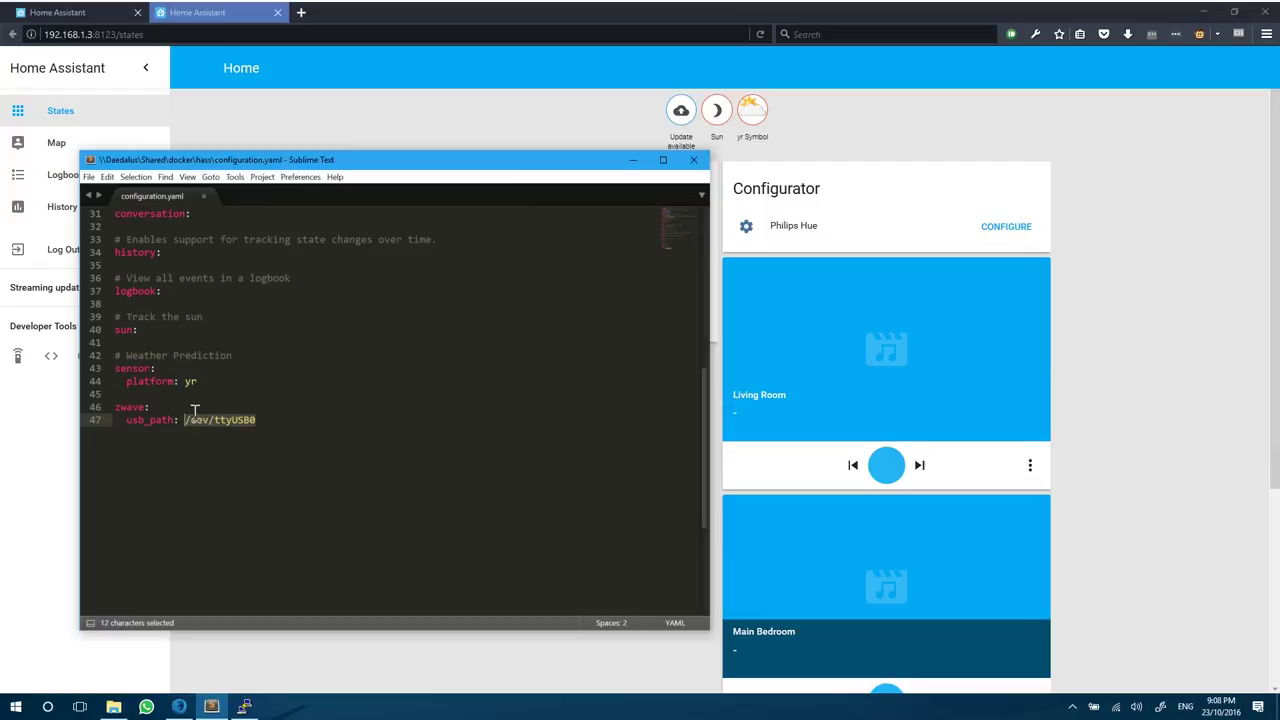
pyautogui.click(244, 706)
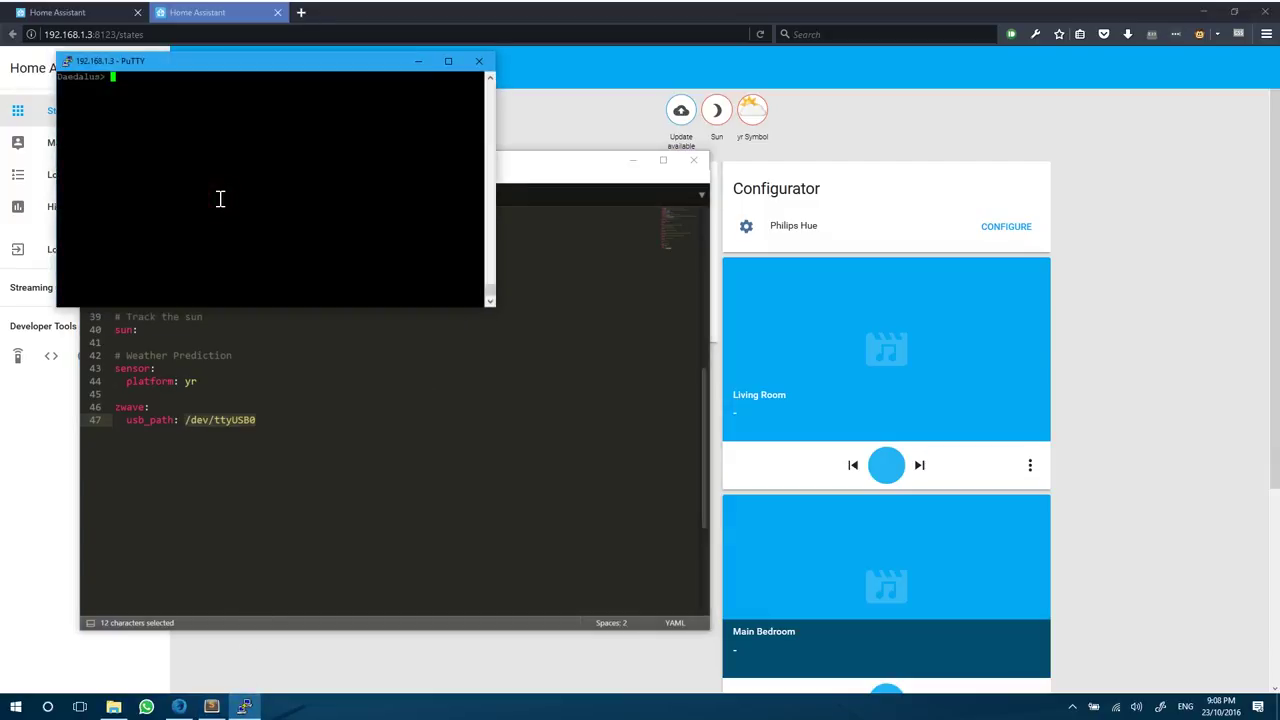
# - Run docker restart hass and go back to the Home Assistant page to see the Z-Wave devices
pyautogui.write('docker restart hass')
pyautogui.press('Return')
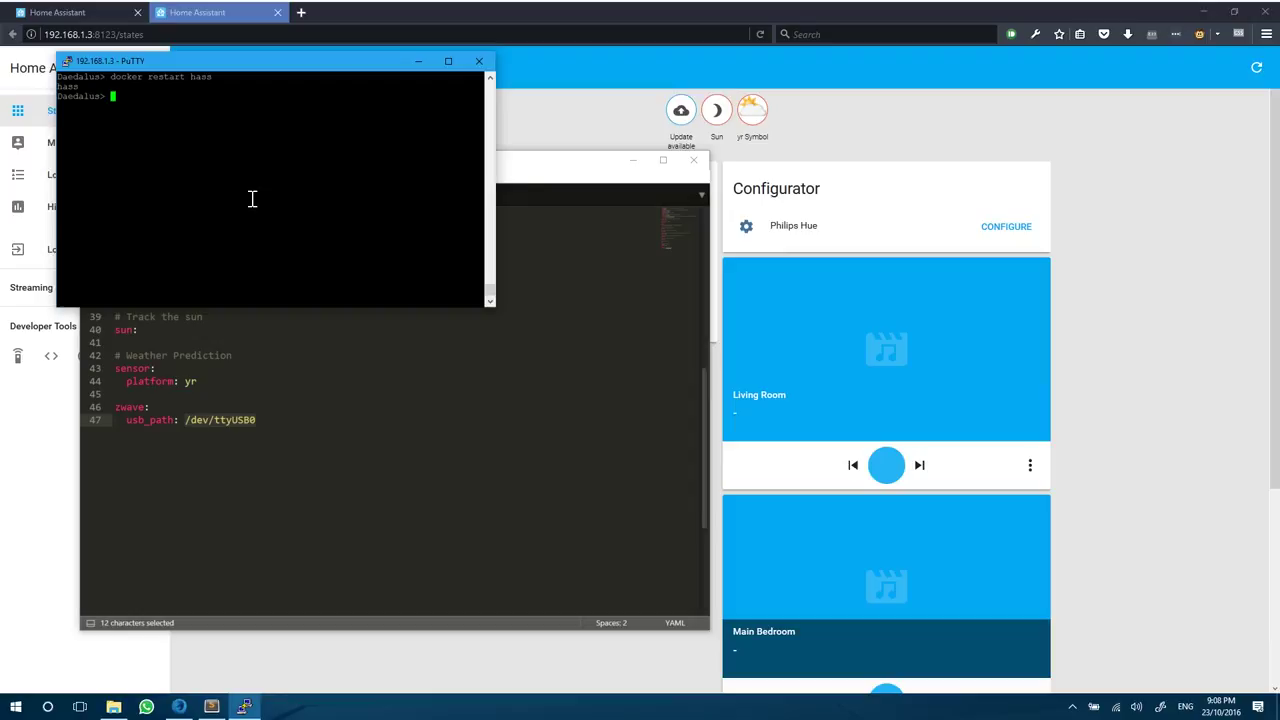
pyautogui.click(573, 116)
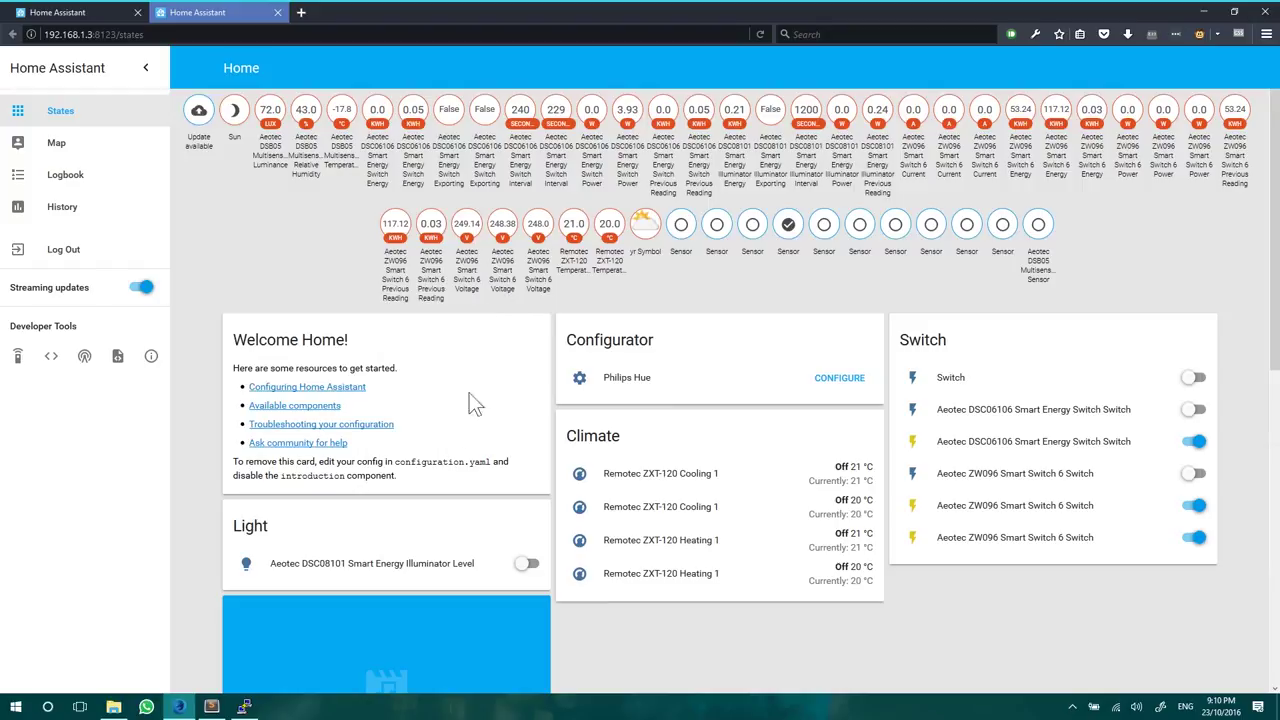
# - Stop the hass container and enter the docker run command for a Domoticz container on /dev/ttyUSB0
pyautogui.click(244, 706)
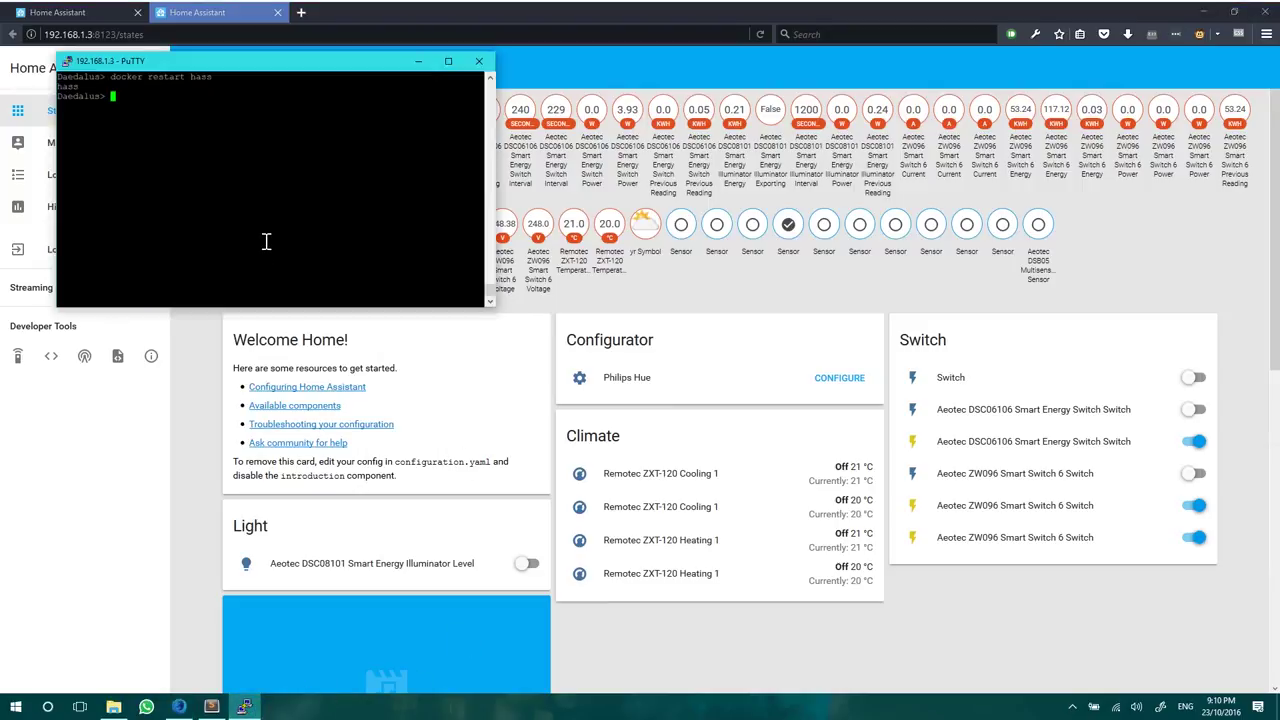
pyautogui.write('docker stop hass')
pyautogui.press('Return')
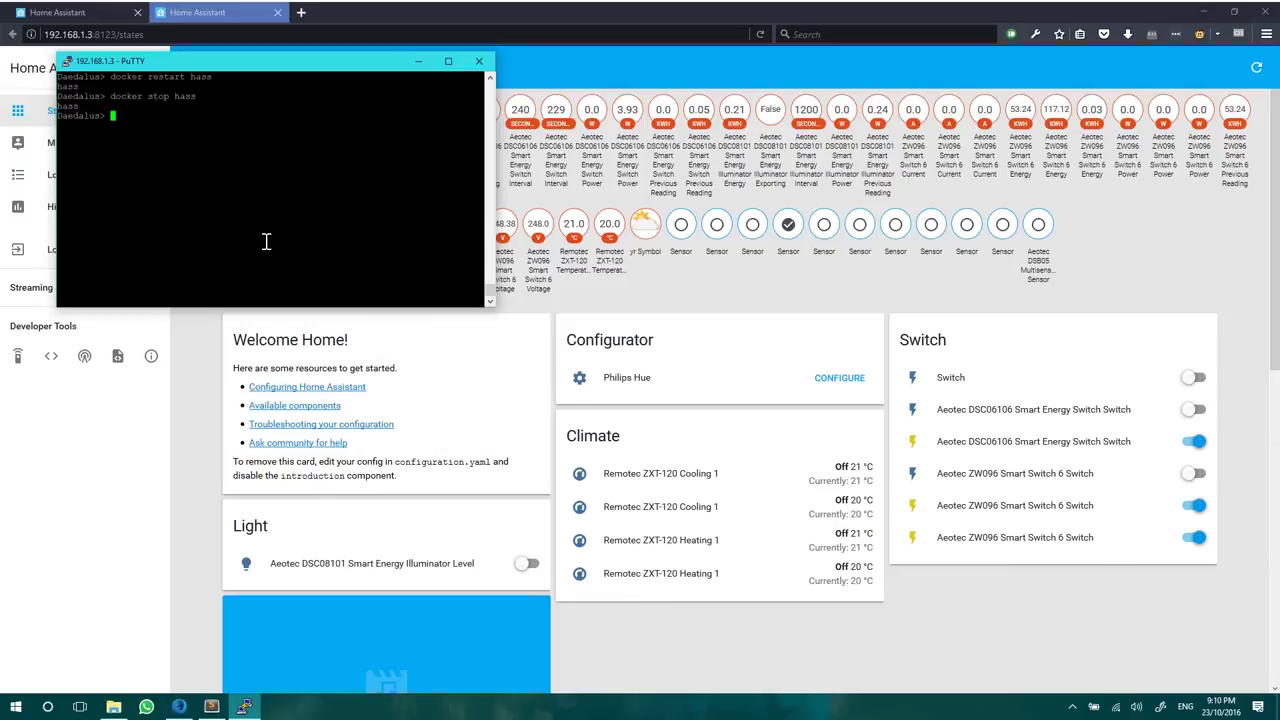
pyautogui.write('docker run -d --na')
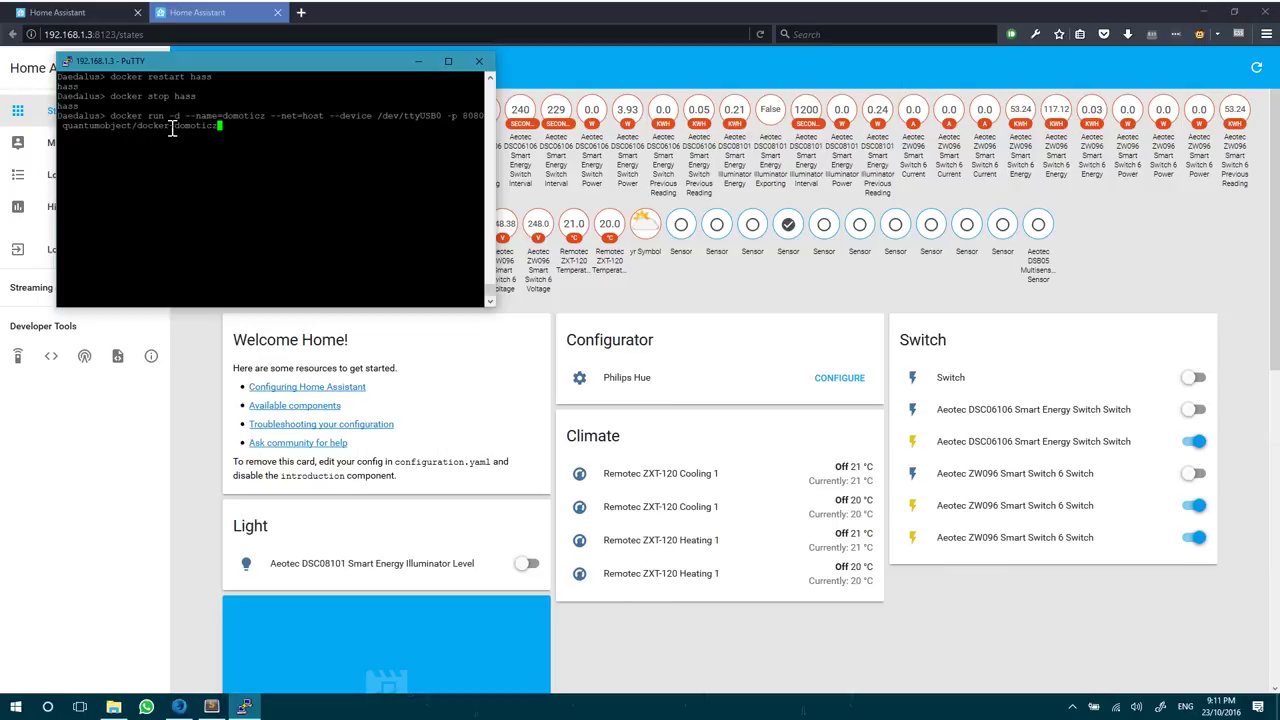
pyautogui.click(124, 38)
# - Change the browser address to port 8080 to load Domoticz
pyautogui.click(105, 38)
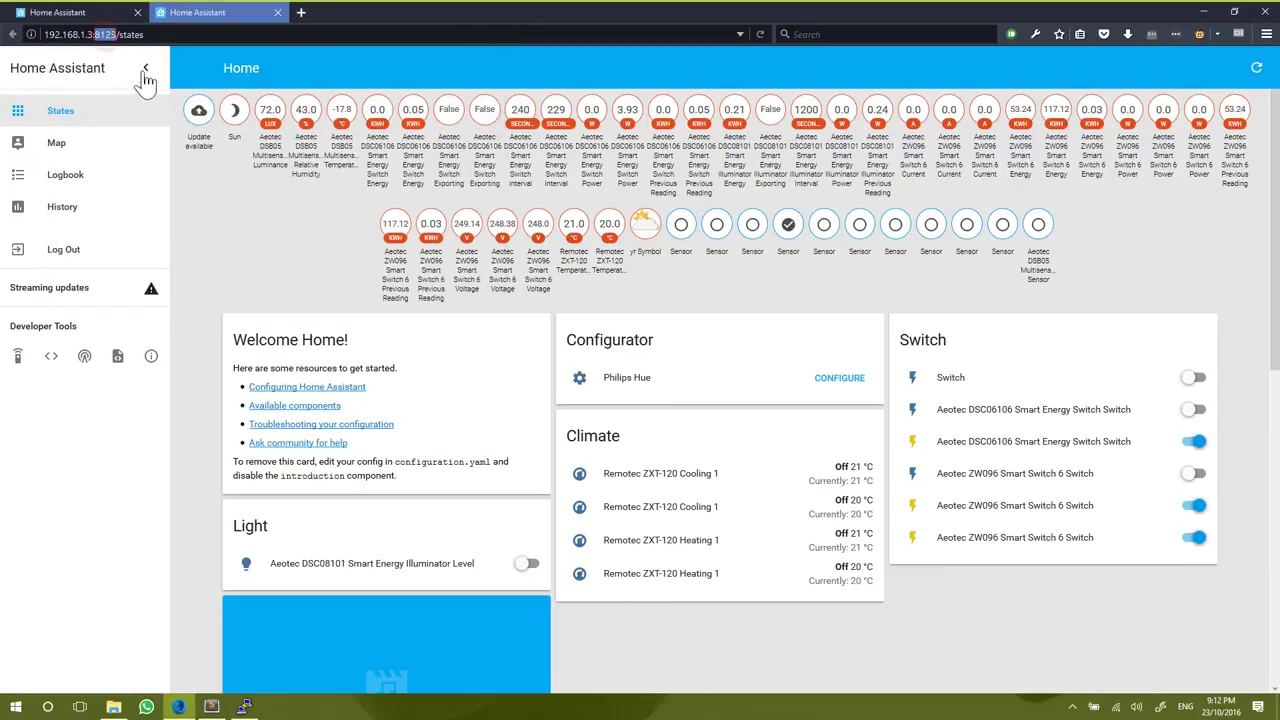
pyautogui.press('BackSpace')
pyautogui.press('BackSpace')
pyautogui.press('BackSpace')
pyautogui.write('08')
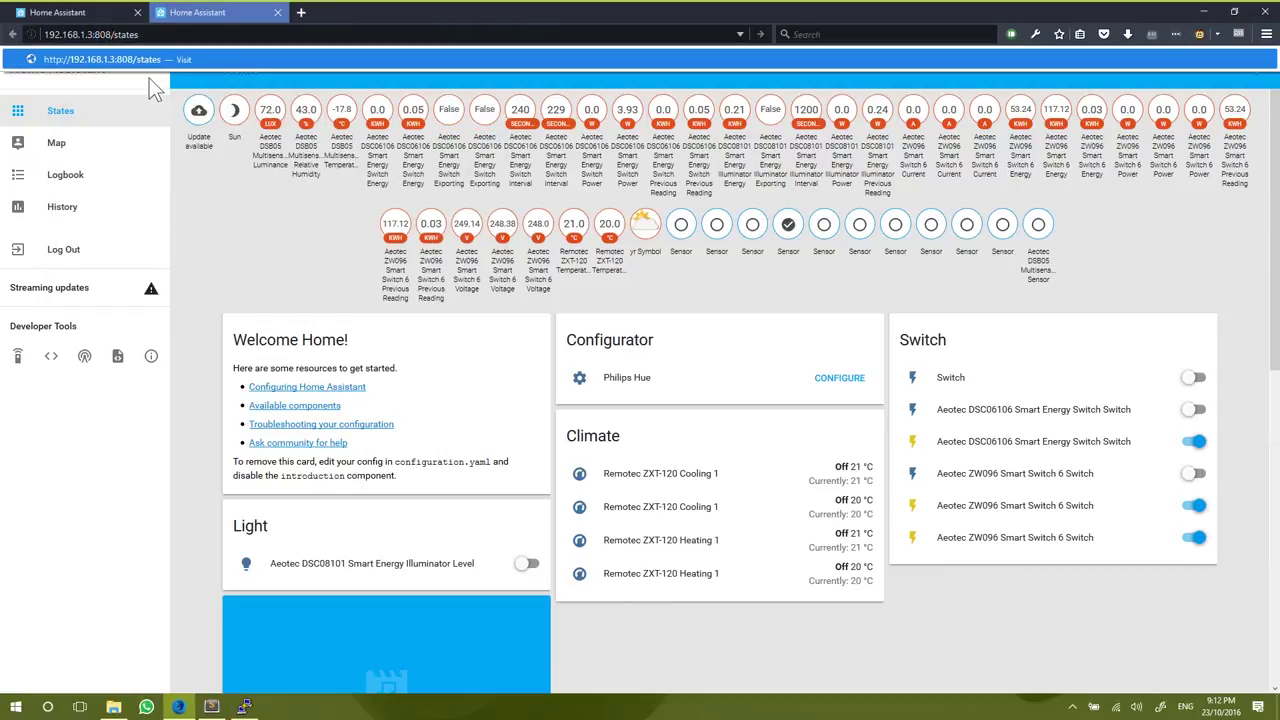
pyautogui.write('0')
pyautogui.press('Return')
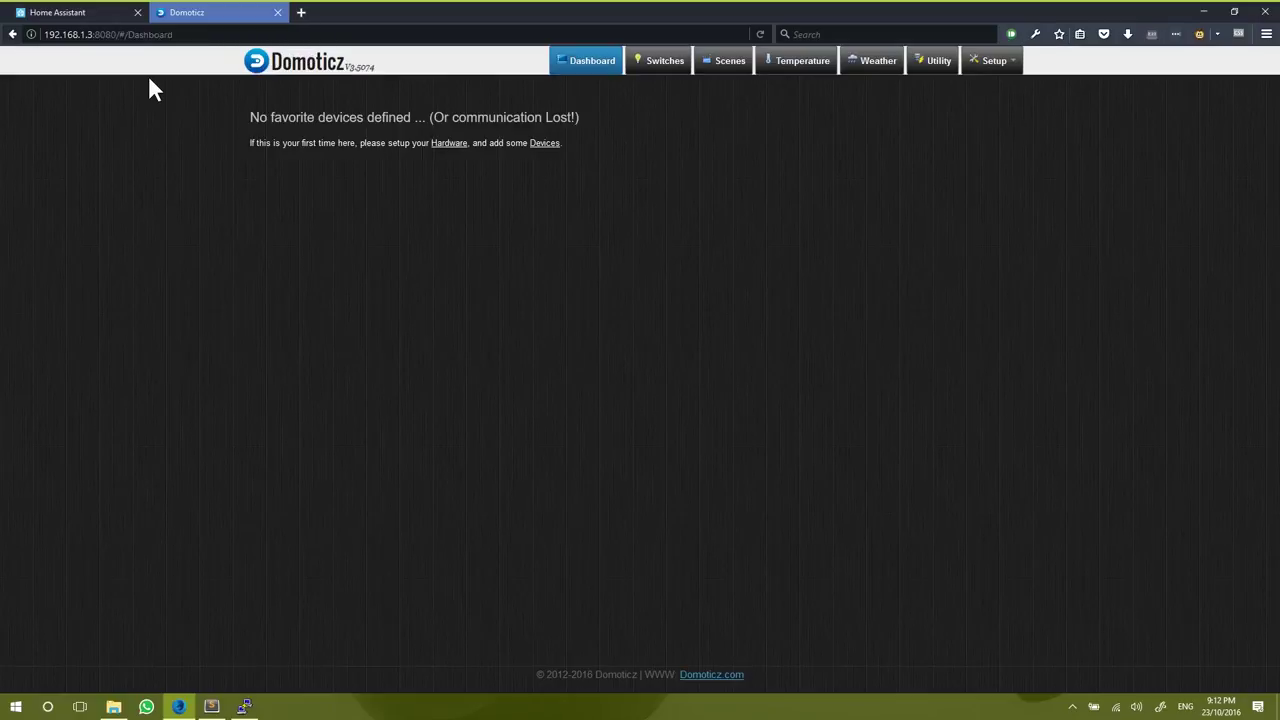
# - On Setup > Hardware, set the new hardware type to OpenZWave USB
pyautogui.click(991, 60)
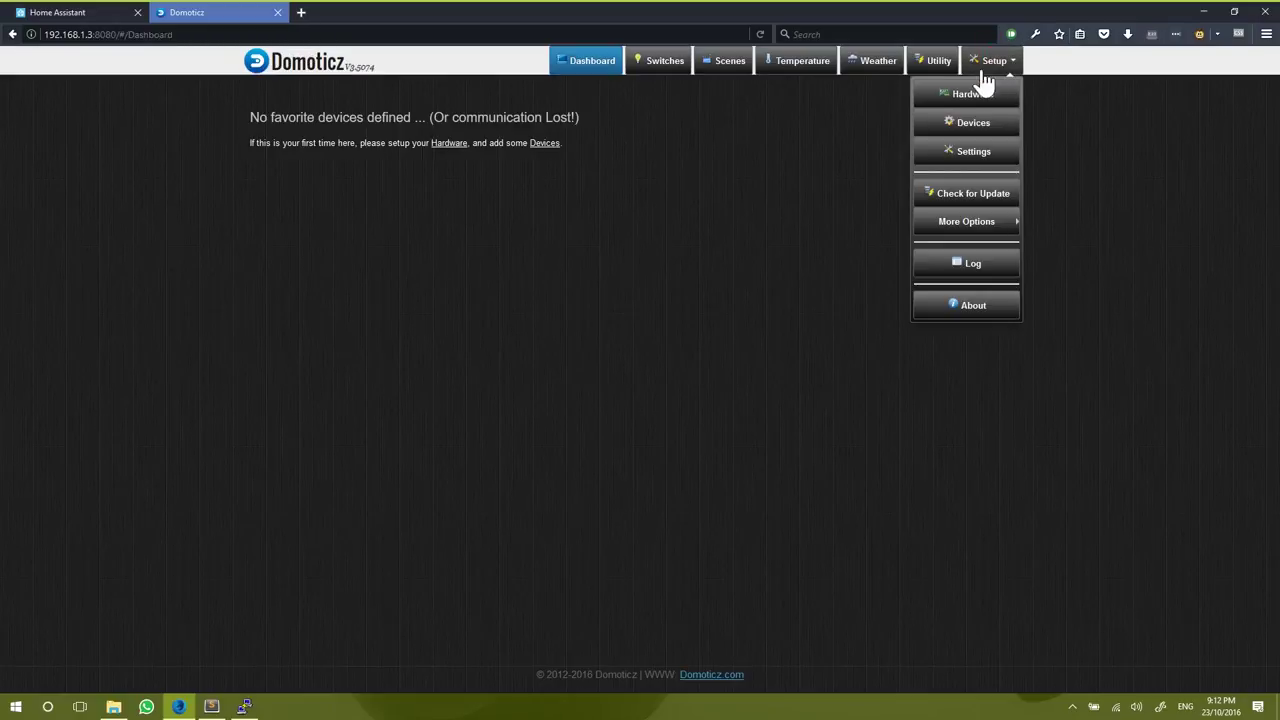
pyautogui.click(972, 93)
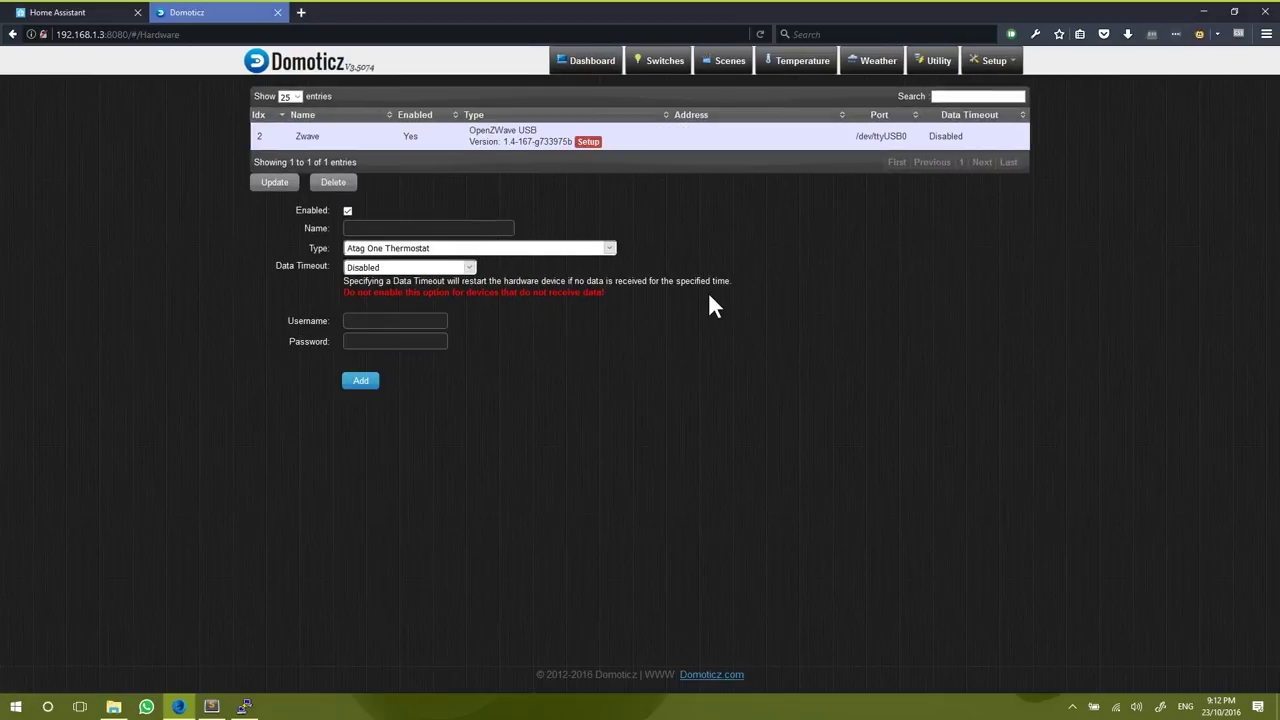
pyautogui.click(368, 256)
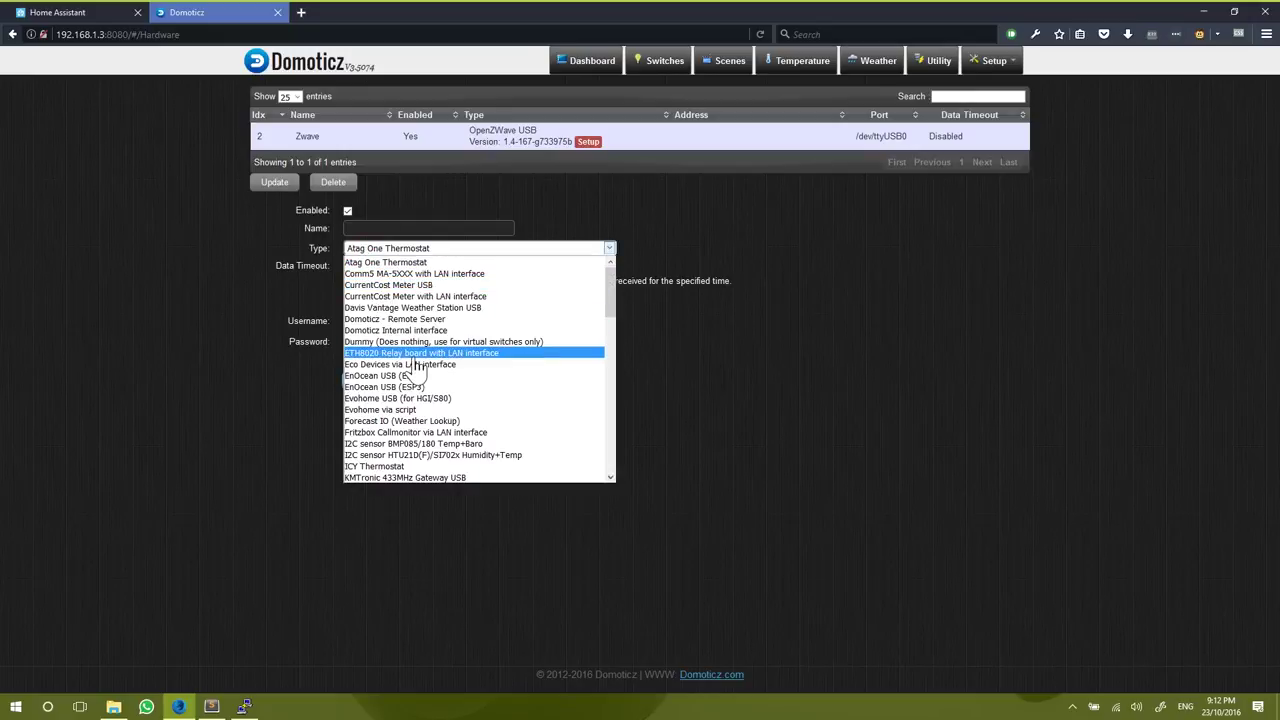
pyautogui.scroll(-3, 413, 367)
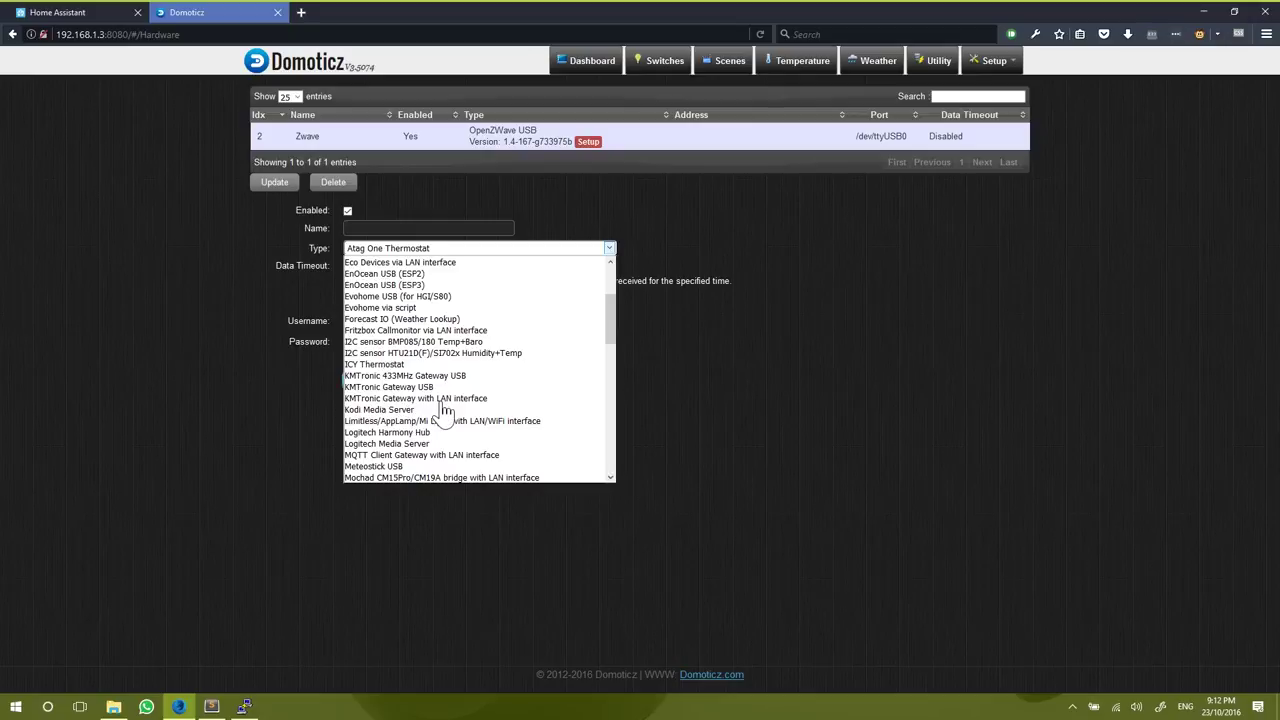
pyautogui.scroll(-6, 440, 414)
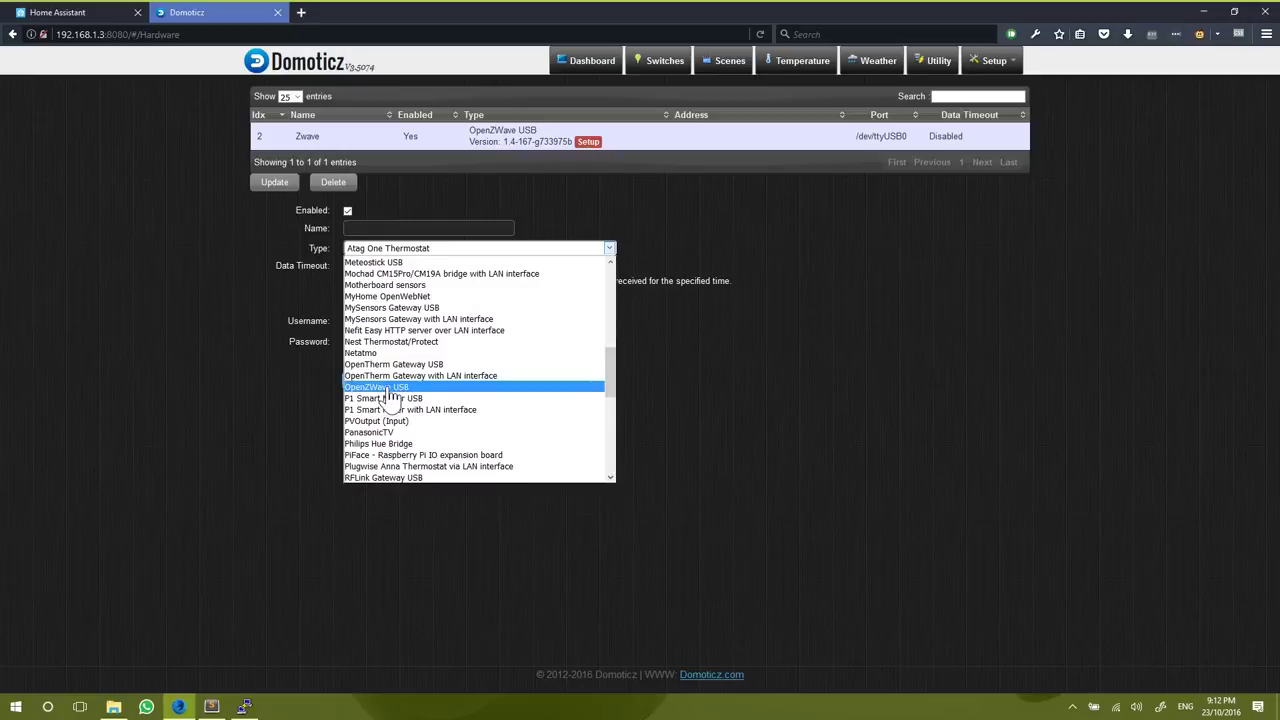
pyautogui.click(390, 388)
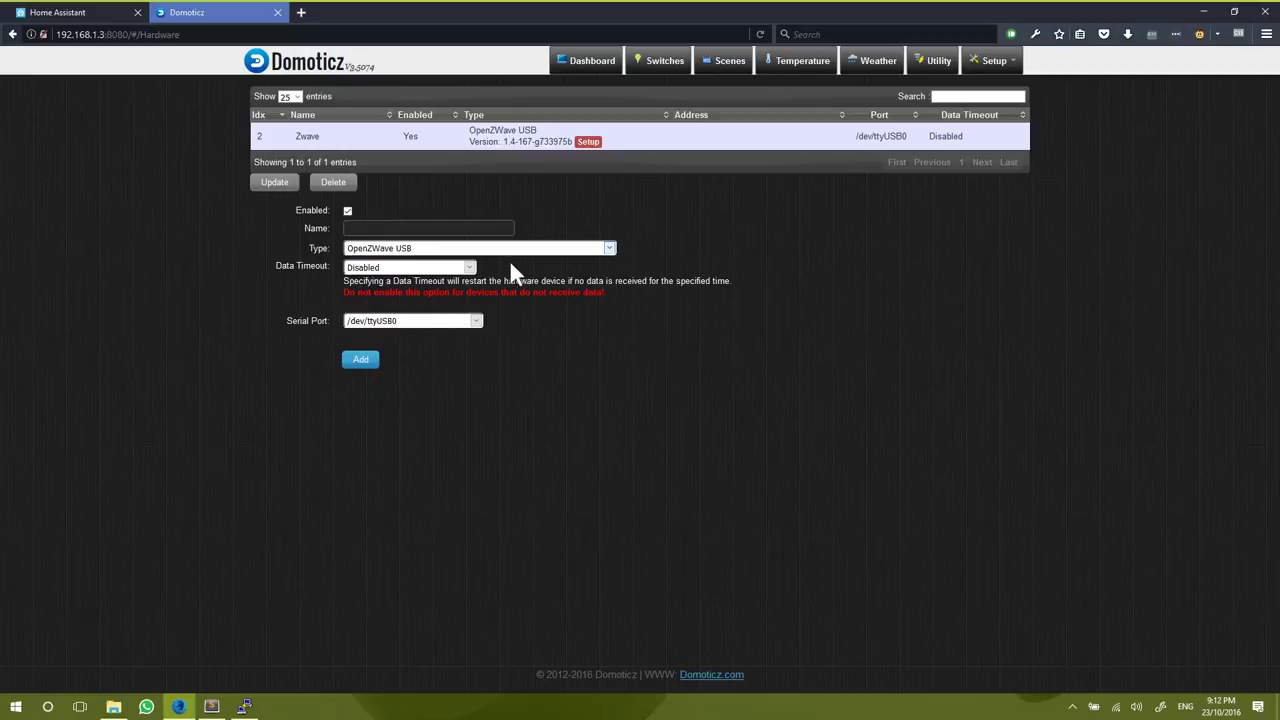
# - Open the Zwave controller's nodes and choose Control Panel from Node management
pyautogui.click(589, 143)
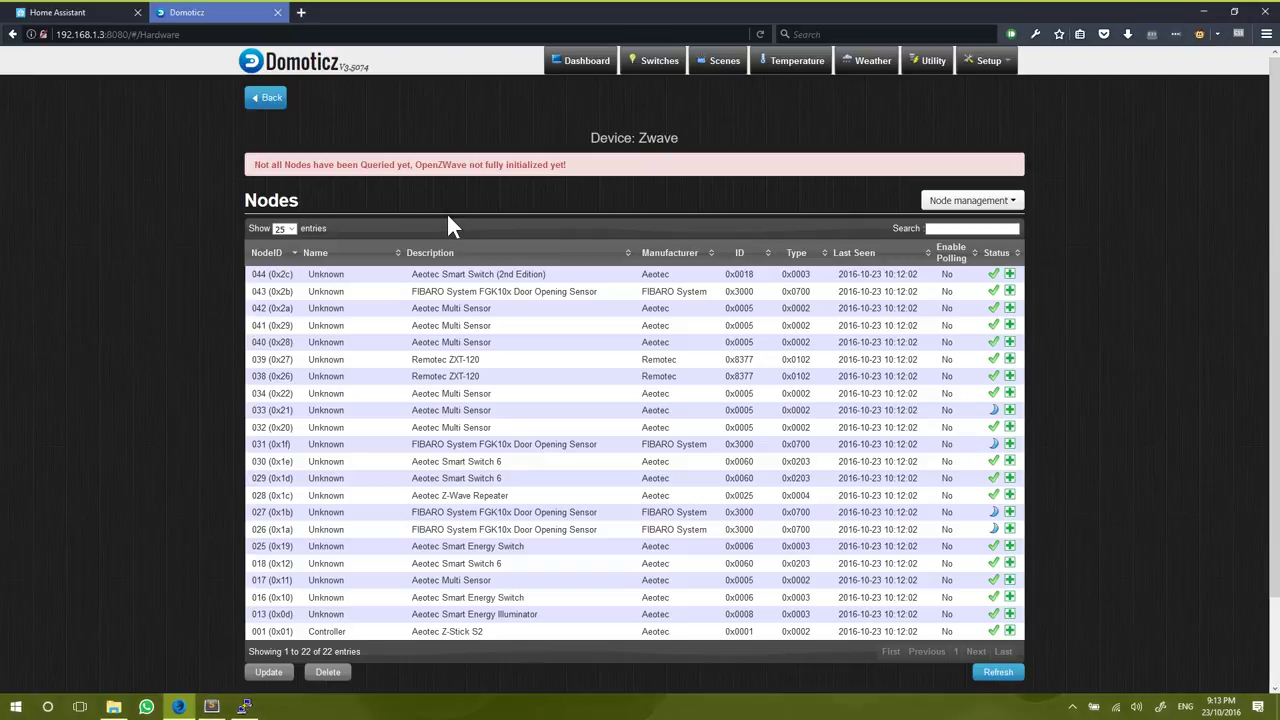
pyautogui.click(945, 201)
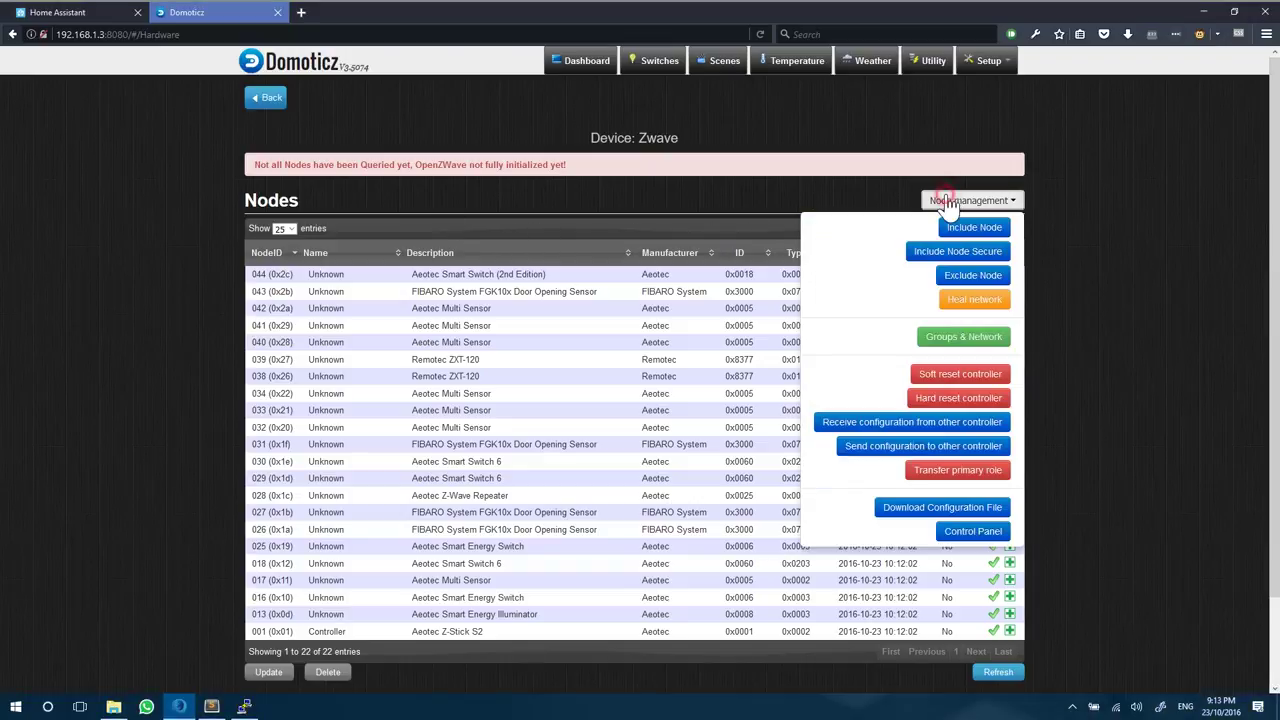
pyautogui.click(965, 531)
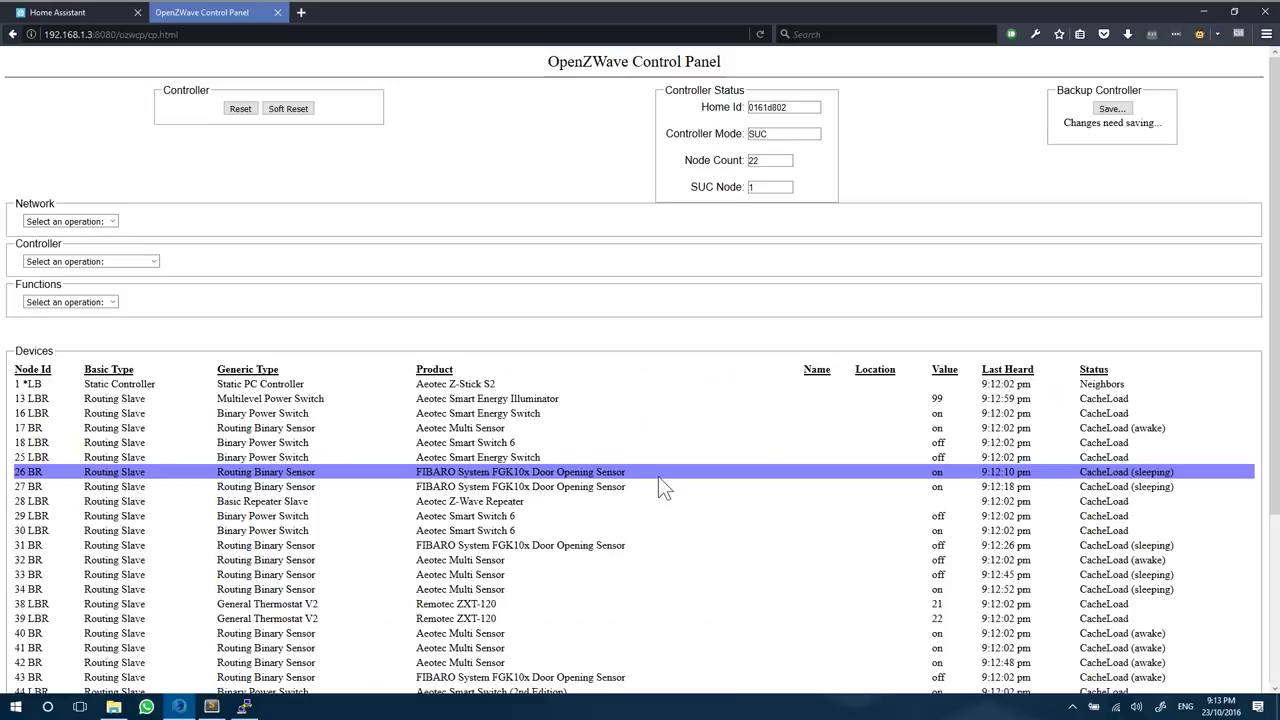
# - Select node 29's Aeotec Smart Switch 6 and scroll through its Configuration parameters
pyautogui.scroll(-4, 608, 420)
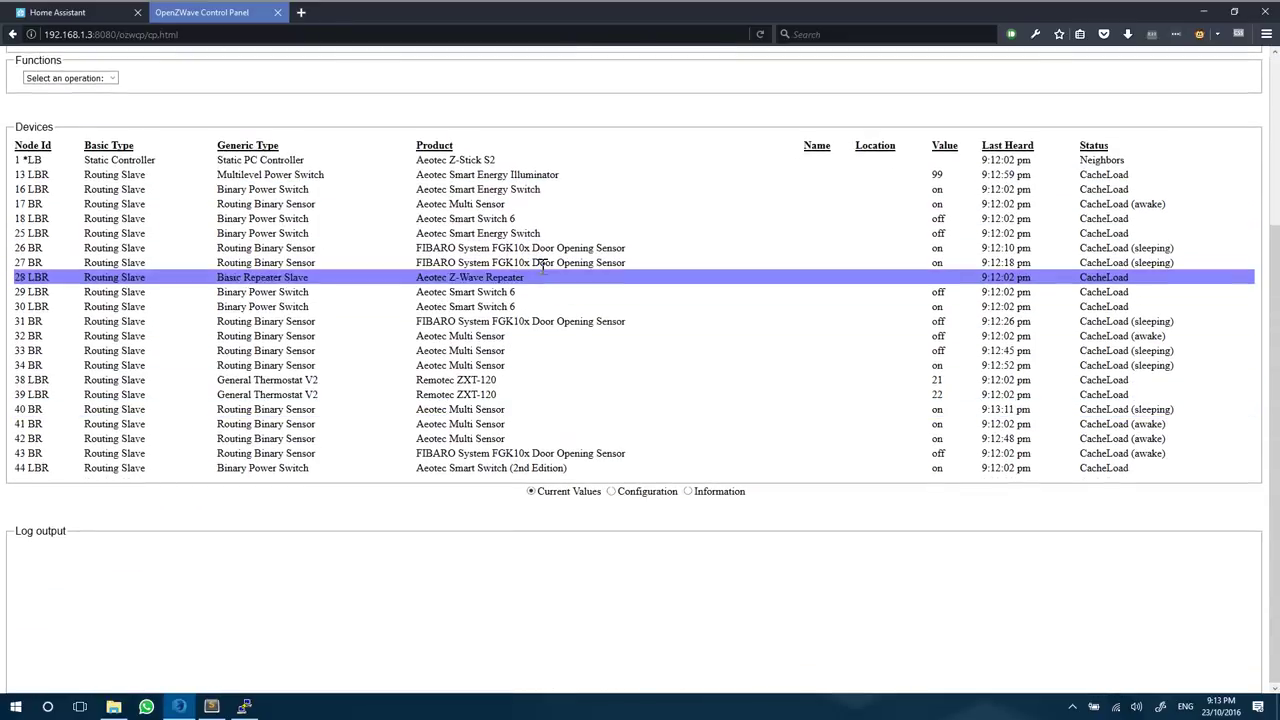
pyautogui.click(467, 292)
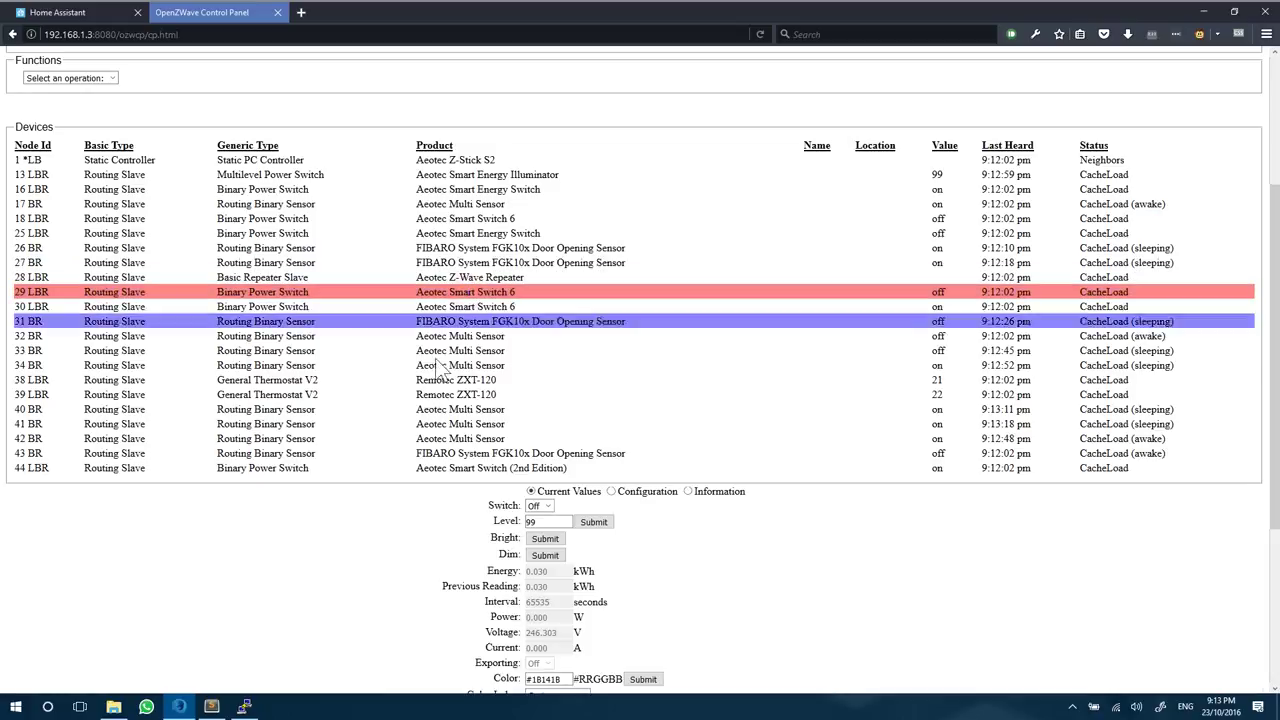
pyautogui.scroll(-2, 570, 510)
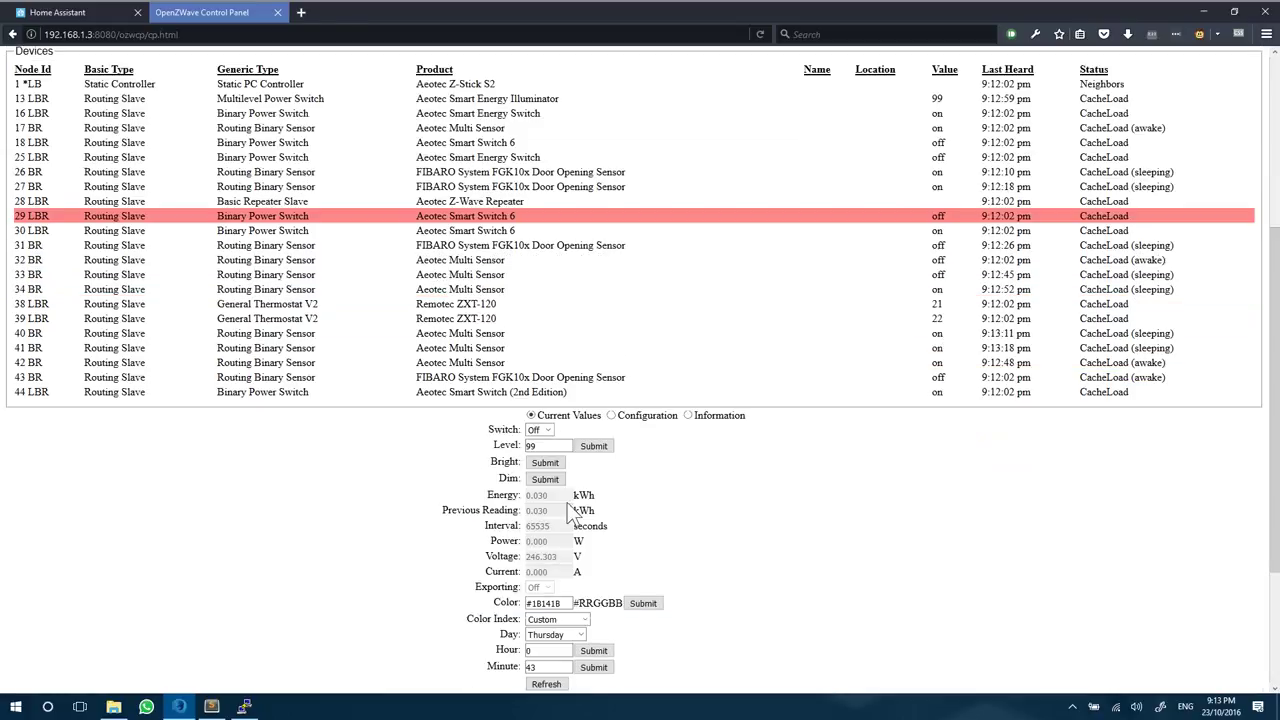
pyautogui.click(612, 416)
pyautogui.scroll(-5, 466, 470)
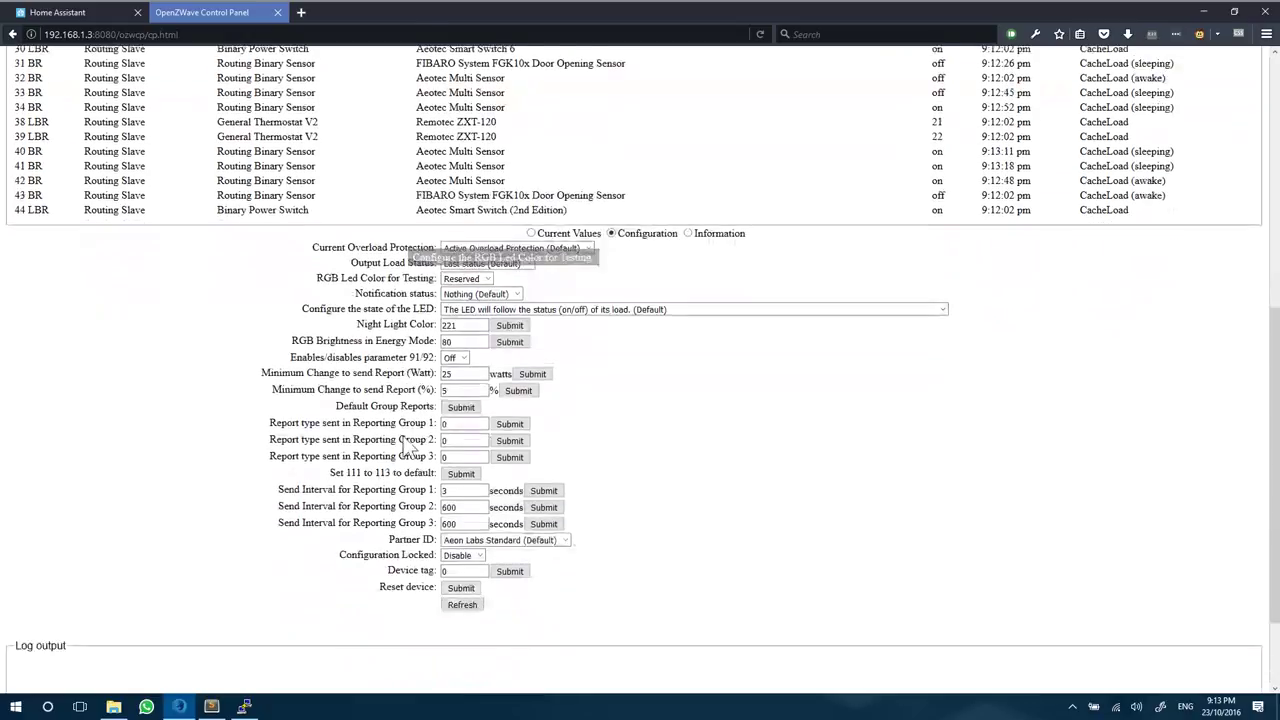
pyautogui.moveTo(328, 334)
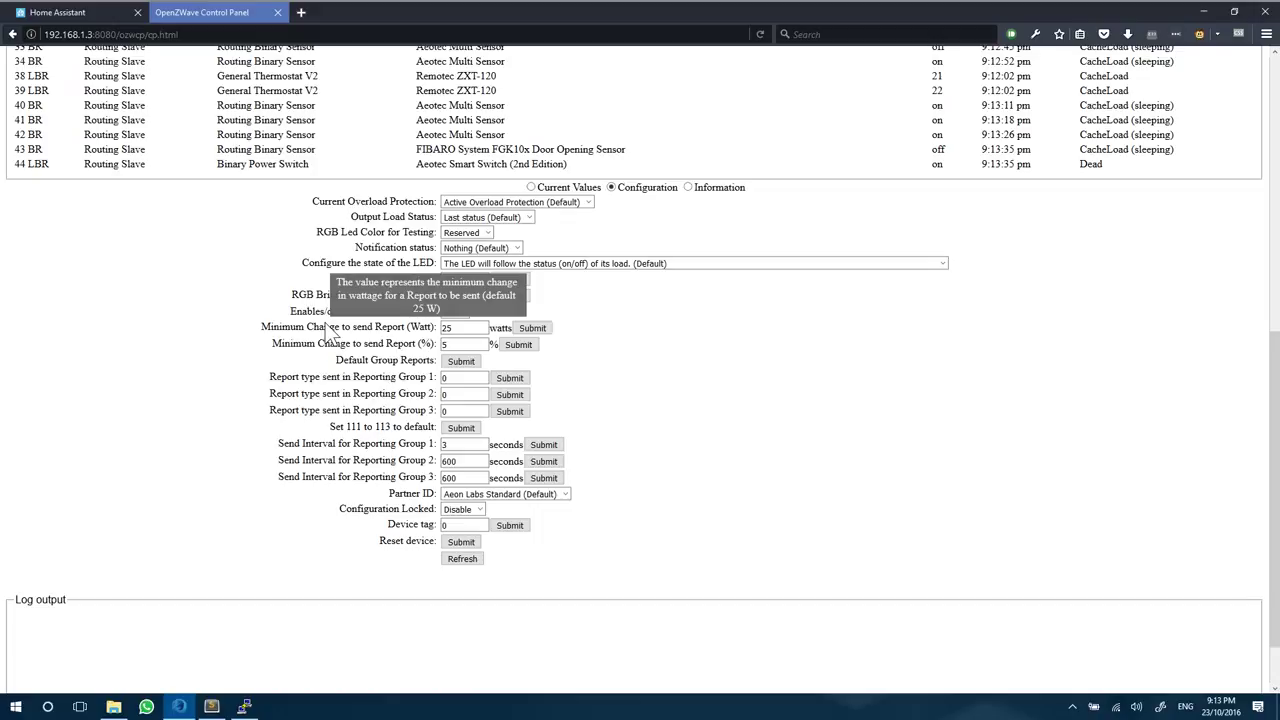
pyautogui.scroll(5, 325, 333)
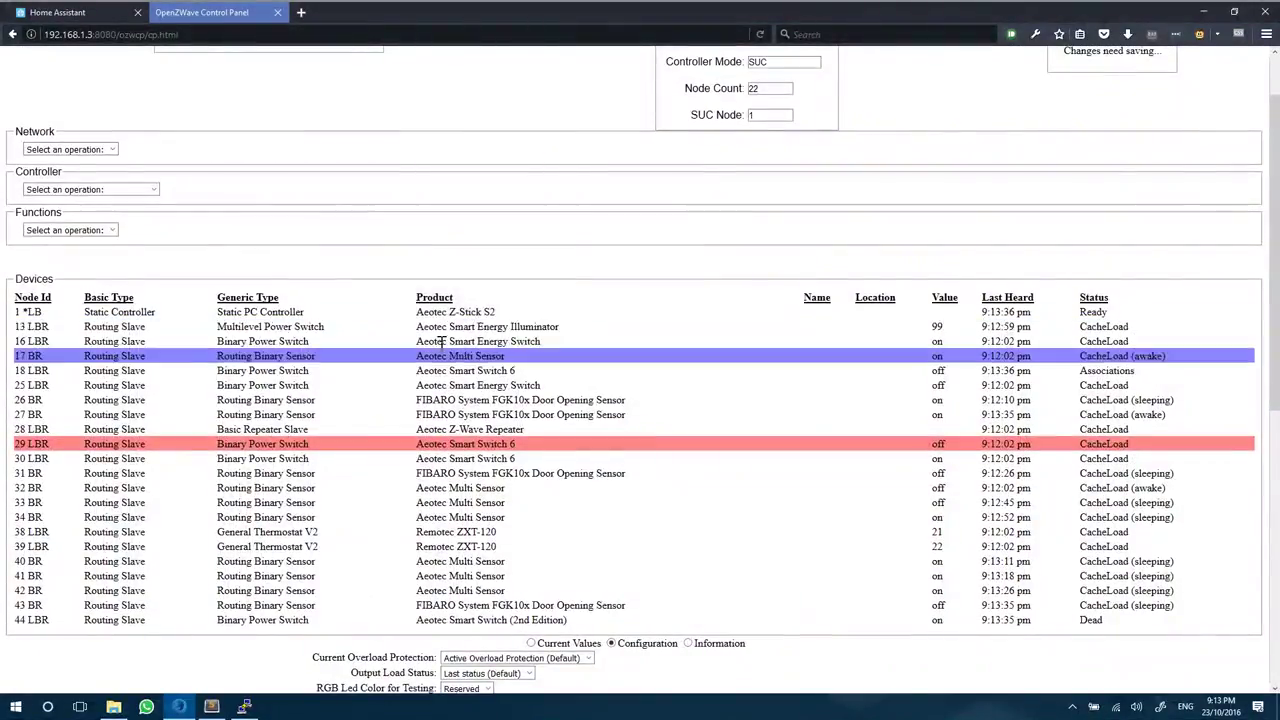
pyautogui.scroll(1, 467, 477)
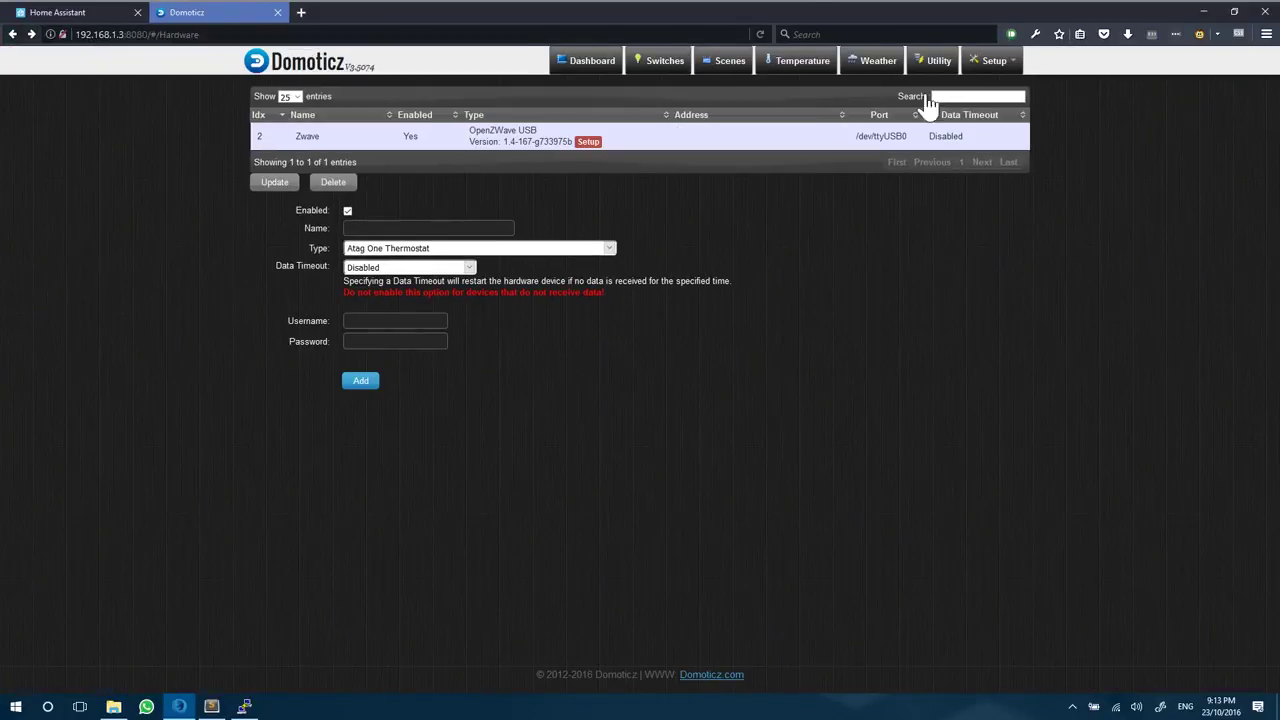
# - From the Zwave hardware's Setup, choose Download Configuration File under Node management
pyautogui.click(586, 142)
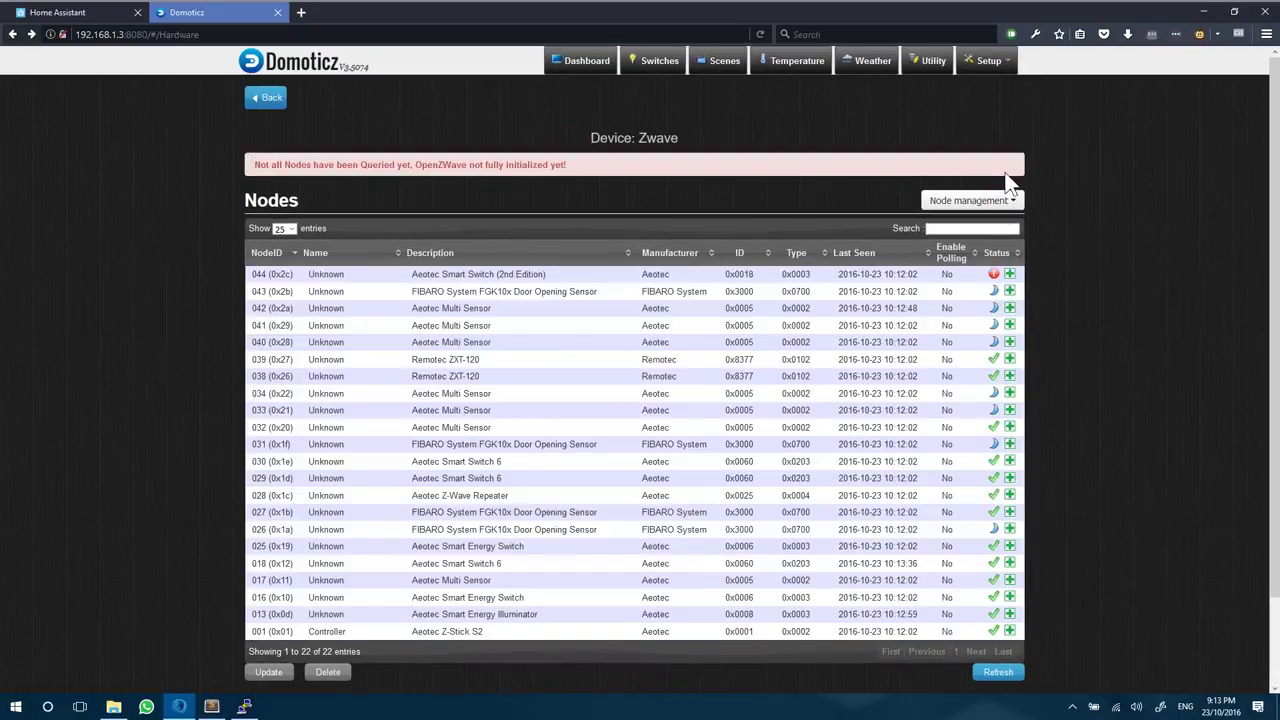
pyautogui.click(1003, 201)
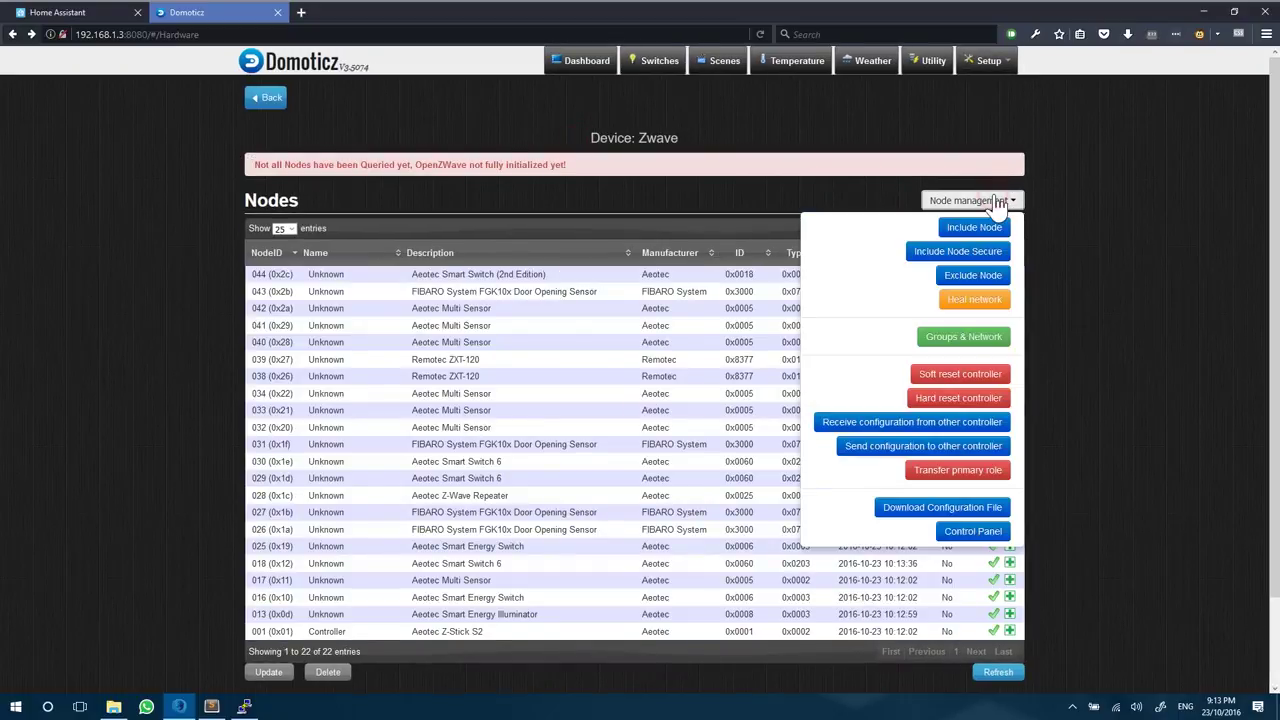
pyautogui.scroll(-1, 973, 328)
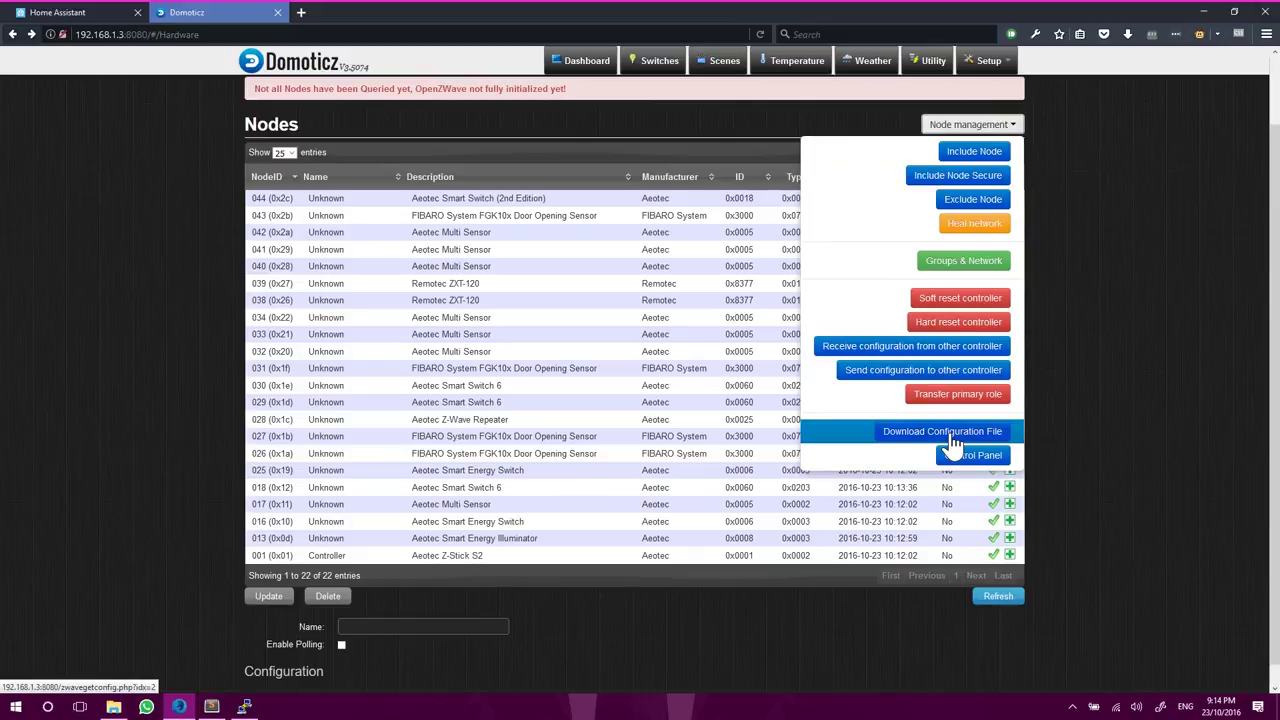
pyautogui.click(188, 352)
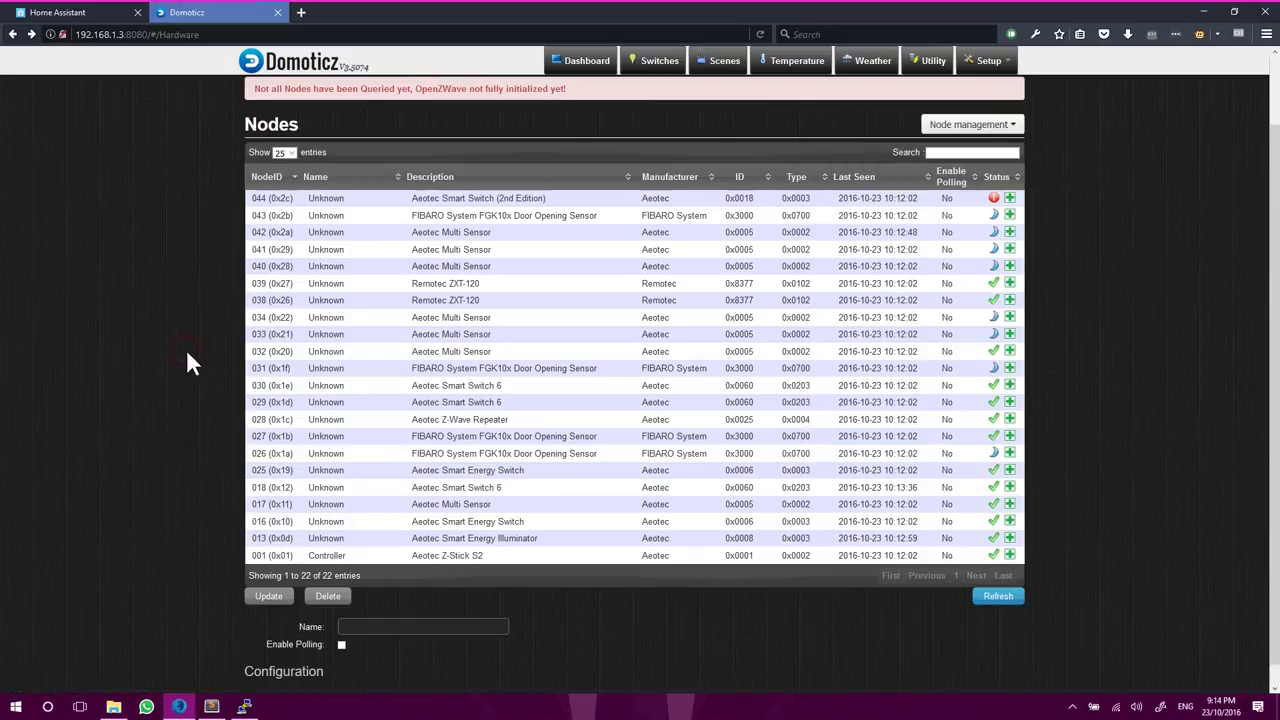
# - Show the hass folder holding the zwcfg_0x0161d802 XML file, glancing at the browser in between
pyautogui.click(113, 707)
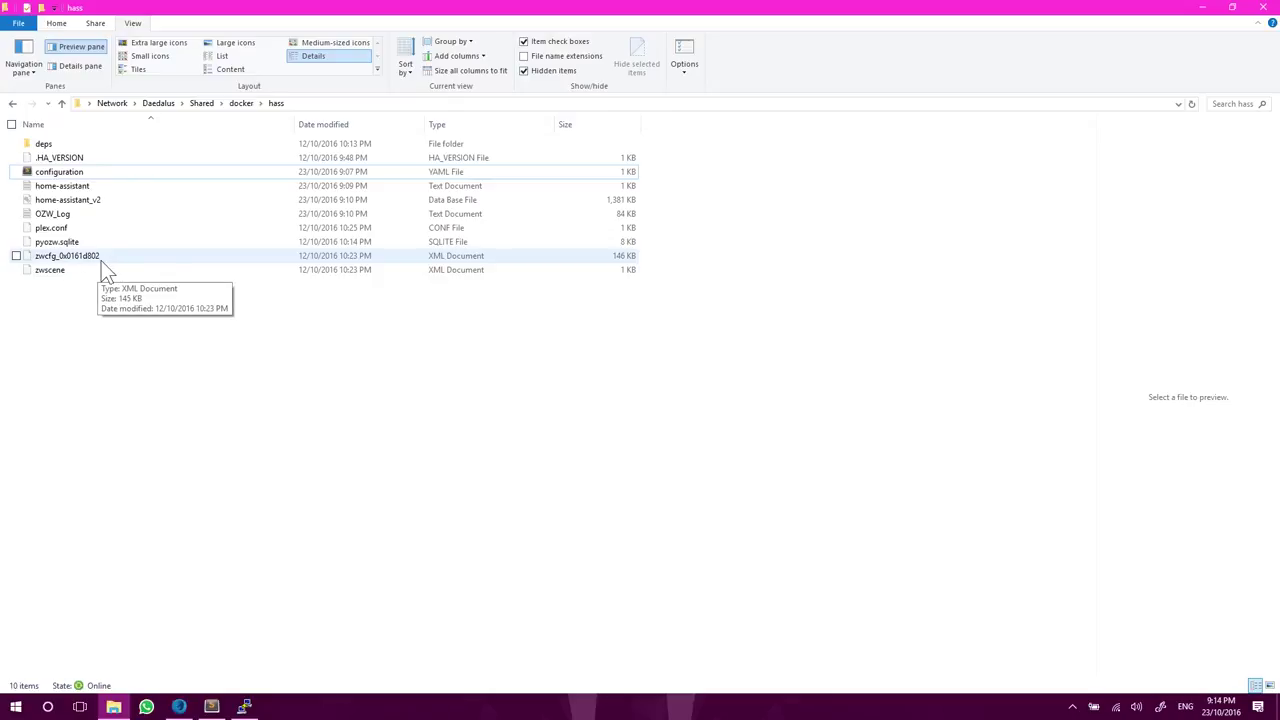
pyautogui.click(180, 706)
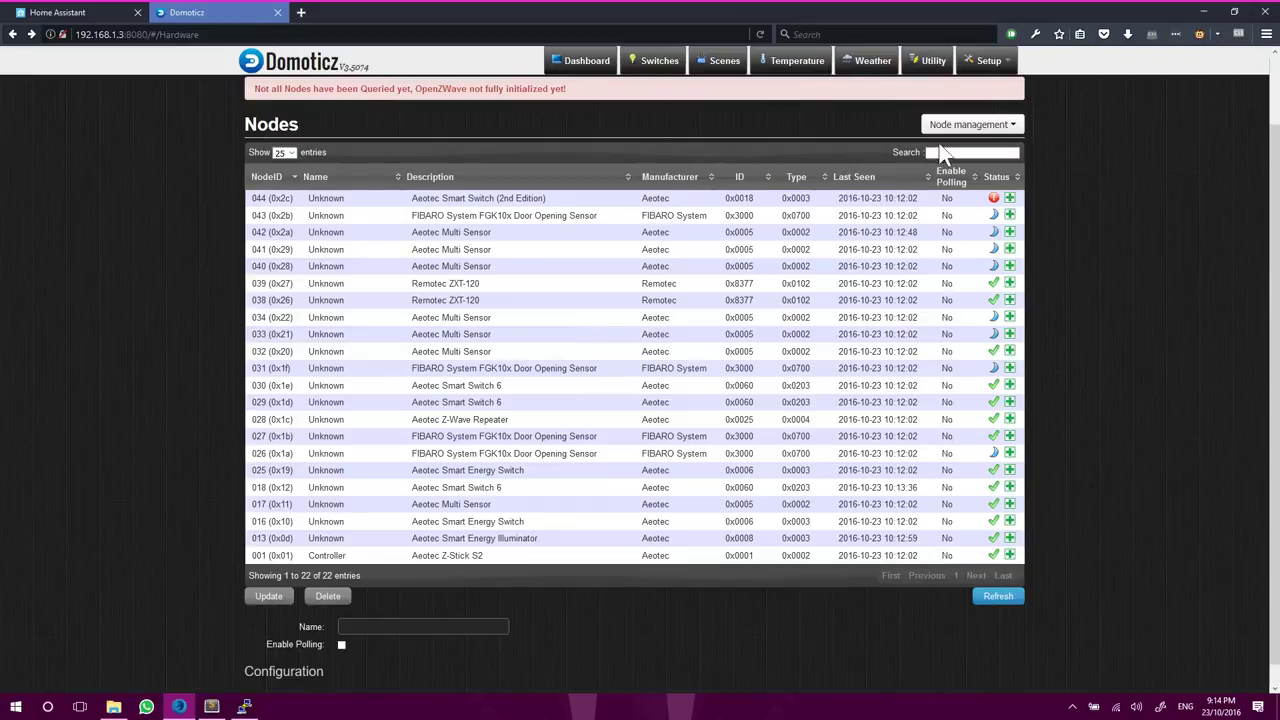
pyautogui.click(111, 707)
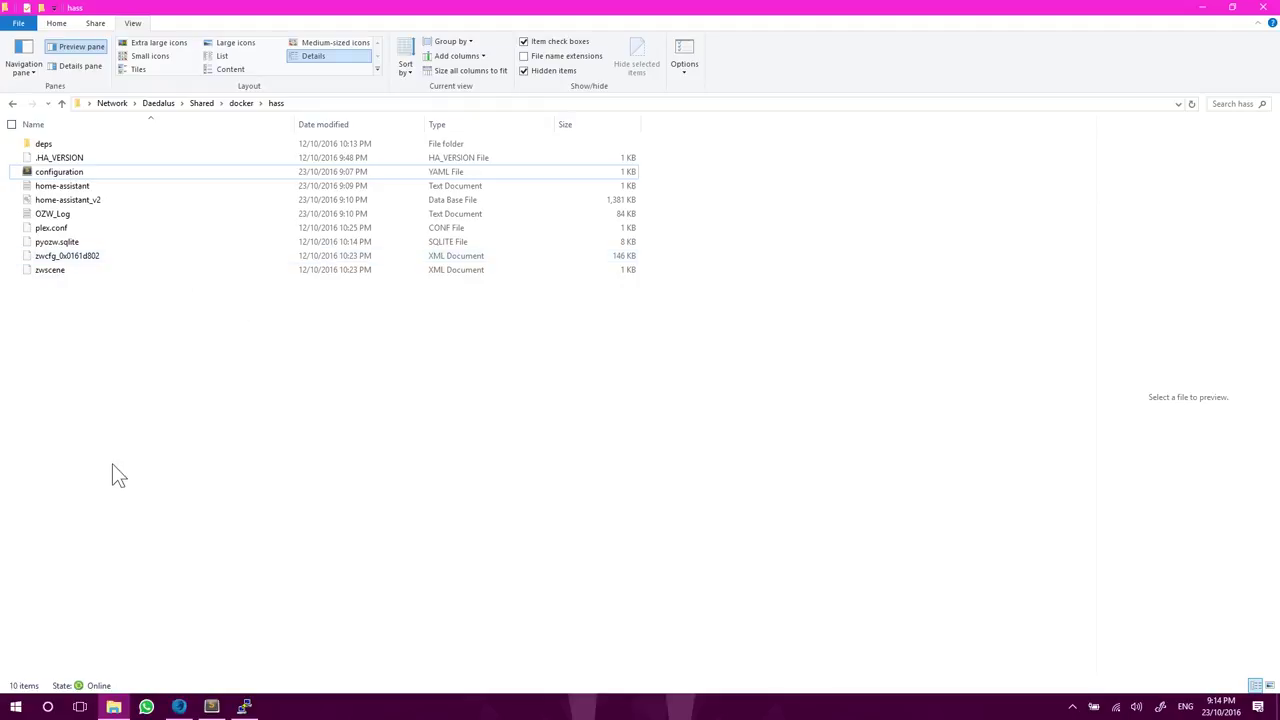
# - Run docker stop domoticz and docker restart hass, then return to Firefox
pyautogui.click(244, 707)
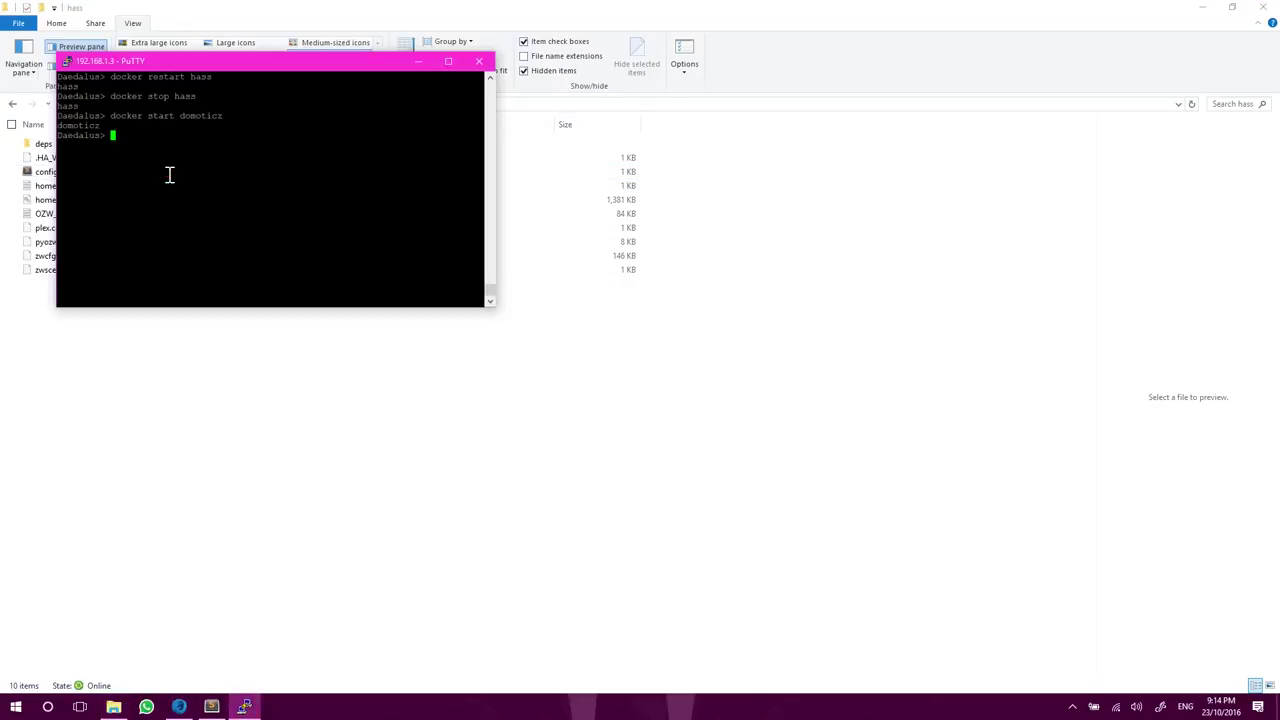
pyautogui.write('docker stop domoticz')
pyautogui.press('Return')
pyautogui.write('docker restart hass')
pyautogui.press('Return')
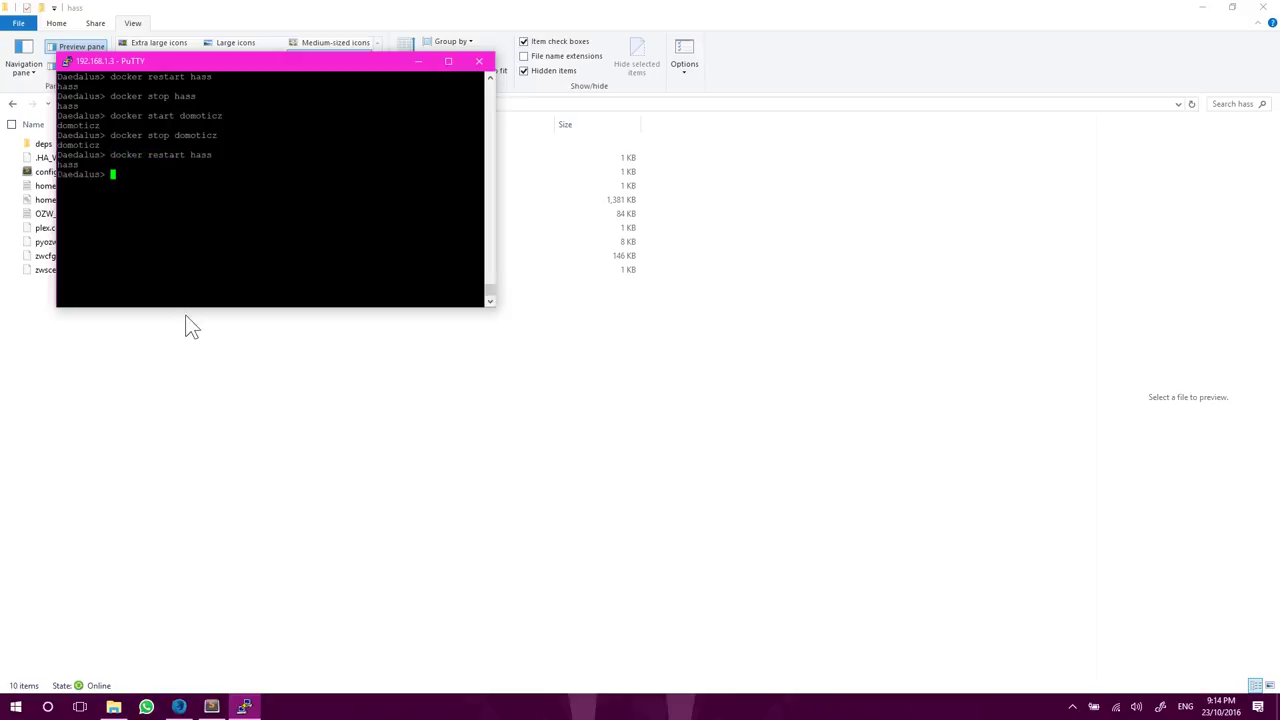
pyautogui.click(190, 707)
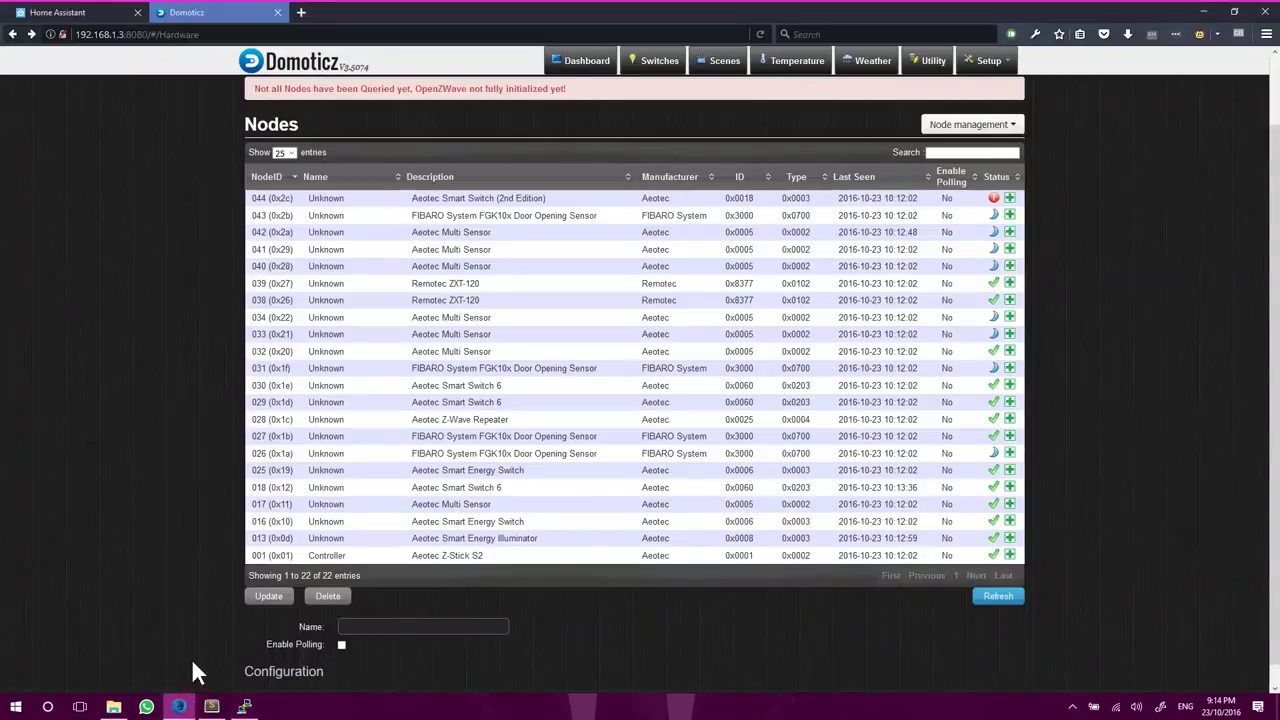
# - Open Home Assistant on port 8123 to list the Z-Wave devices, then view the website's version 0.31 page
pyautogui.doubleClick(136, 34)
pyautogui.write('8123')
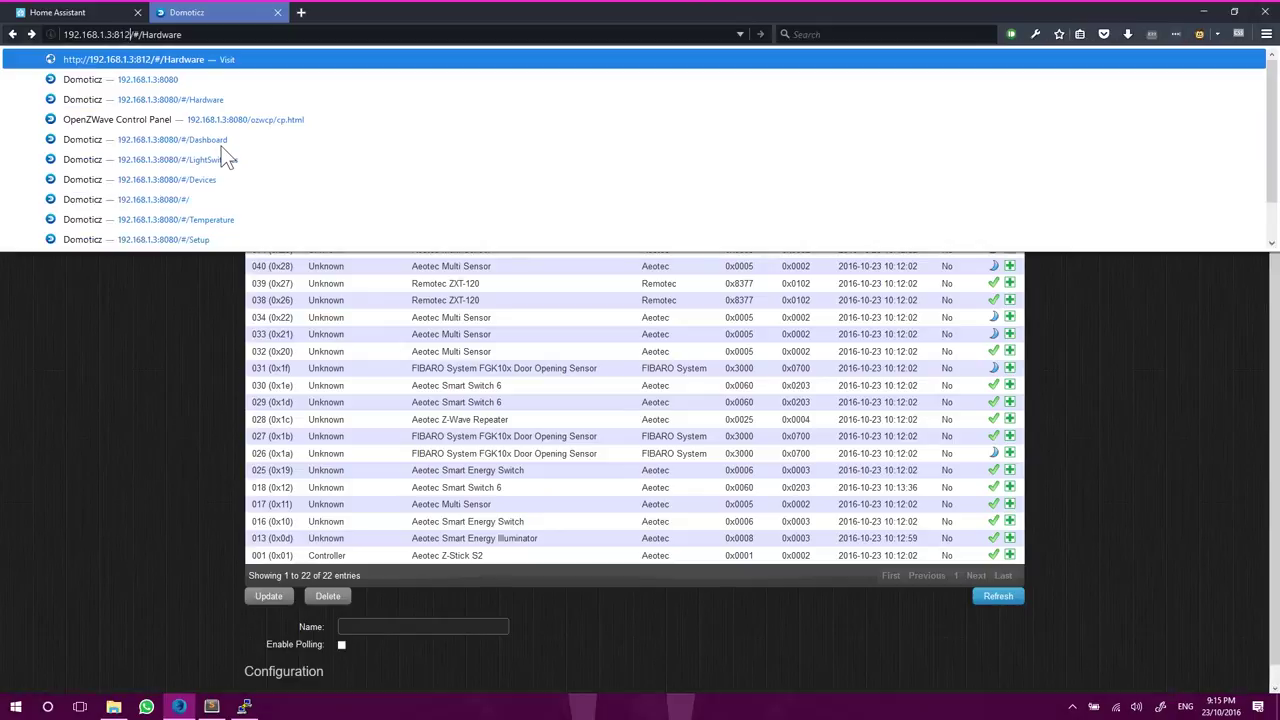
pyautogui.press('Delete')
pyautogui.press('Delete')
pyautogui.press('Delete')
pyautogui.press('Delete')
pyautogui.press('Delete')
pyautogui.press('Delete')
pyautogui.press('Delete')
pyautogui.press('Delete')
pyautogui.press('Delete')
pyautogui.press('Delete')
pyautogui.press('Delete')
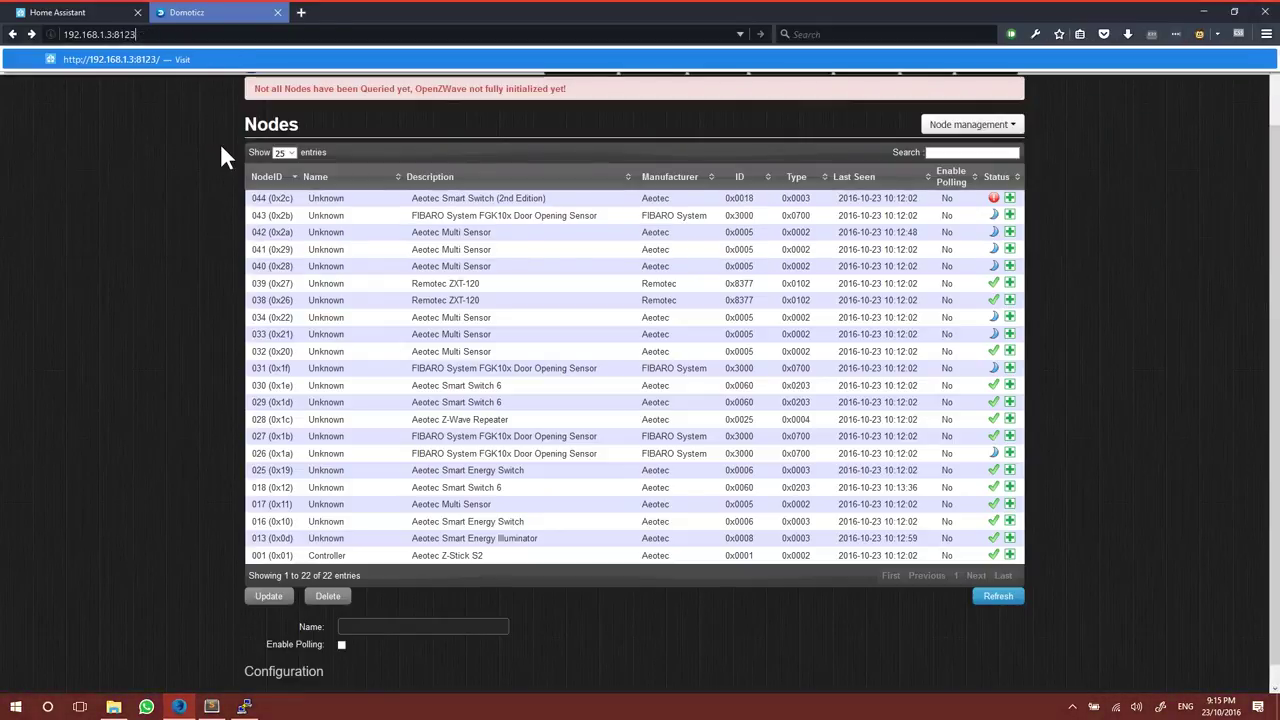
pyautogui.press('Return')
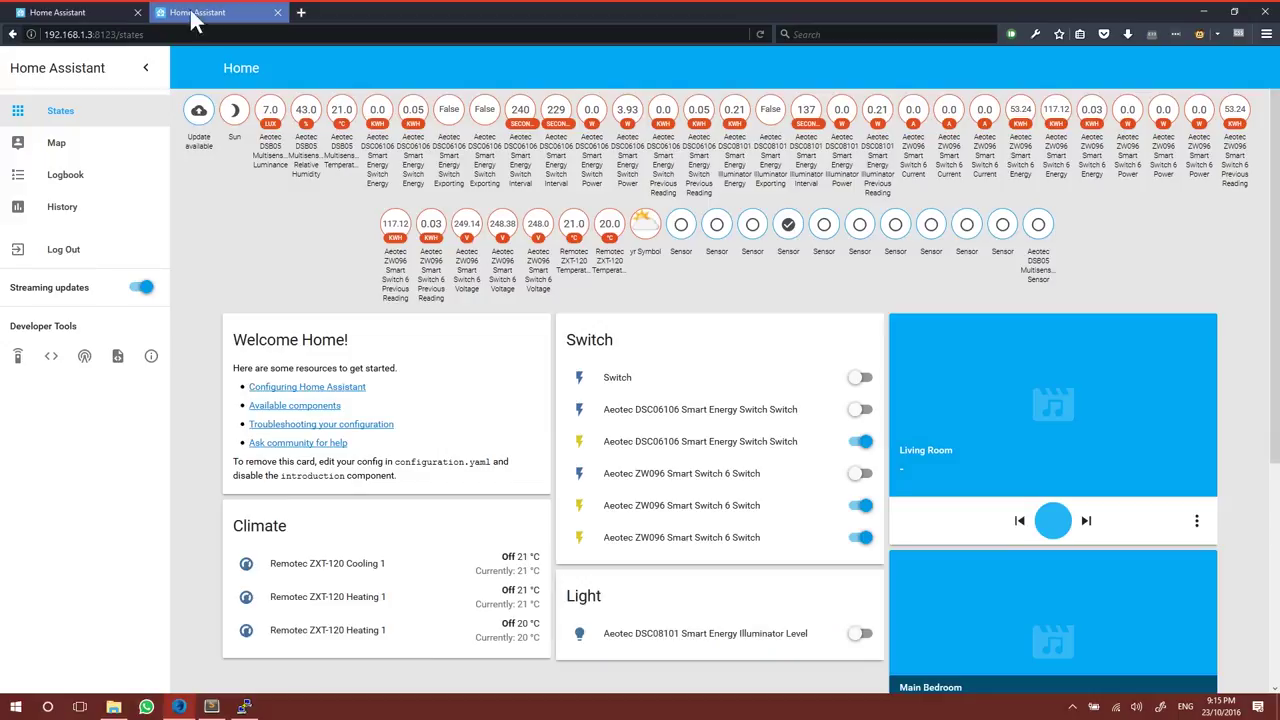
pyautogui.click(80, 12)
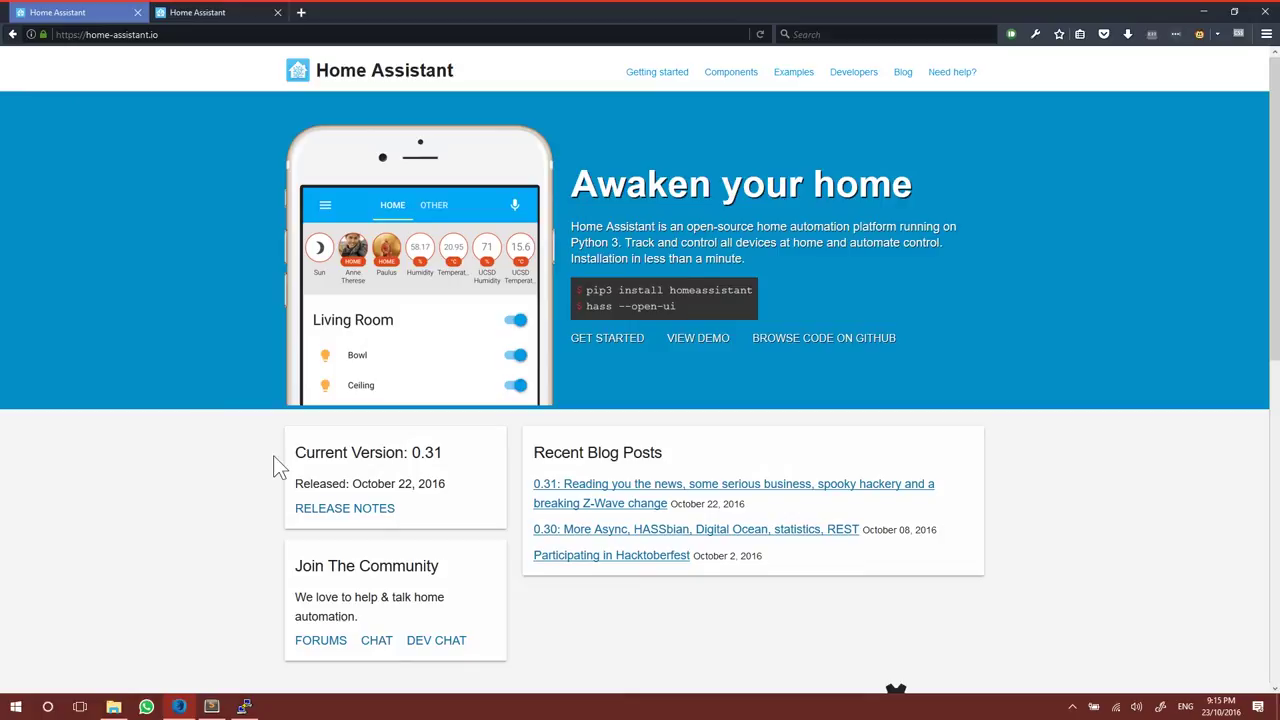